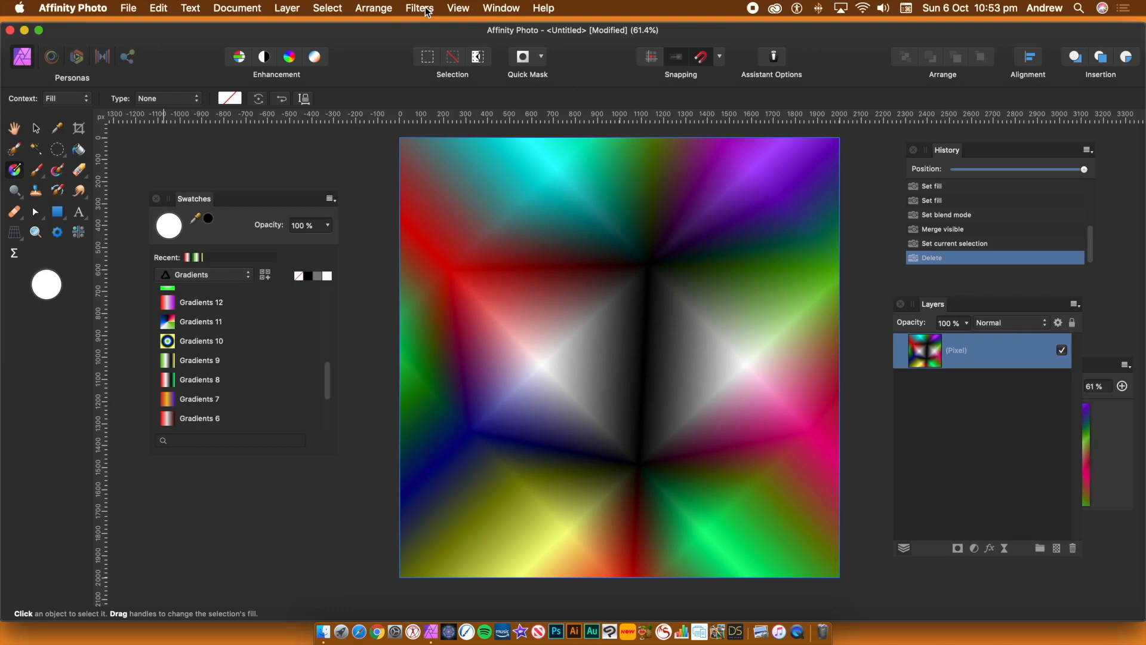
# Step: Open the Equations distort filter for the pixel layer and set its coordinate system to Polar
pyautogui.click(427, 12)
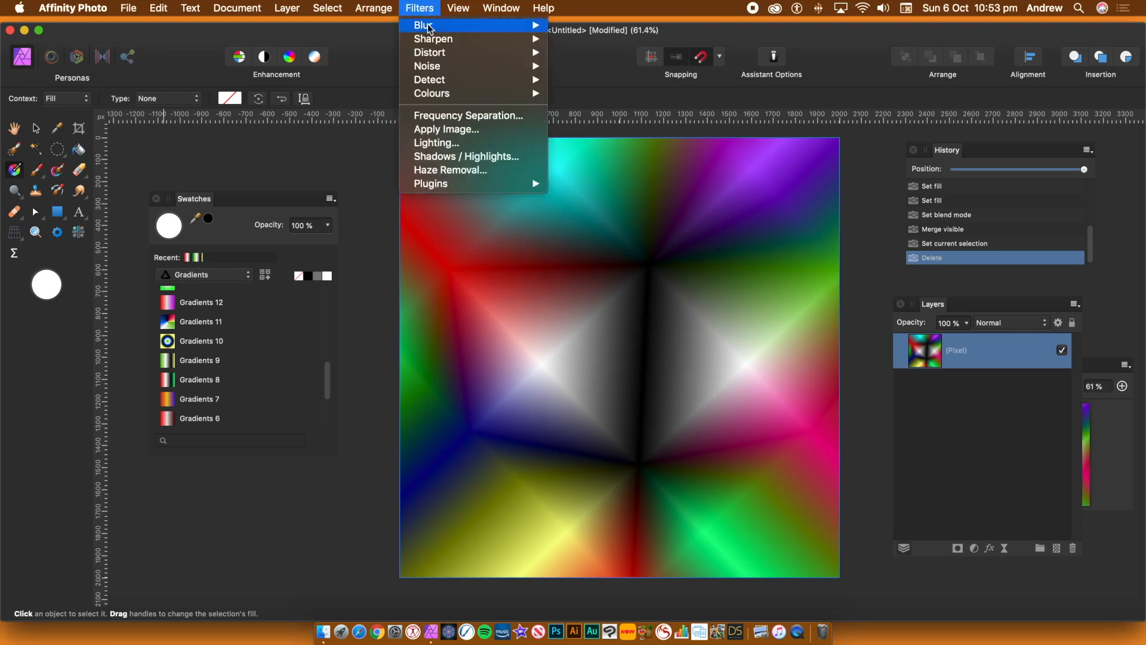
pyautogui.moveTo(431, 55)
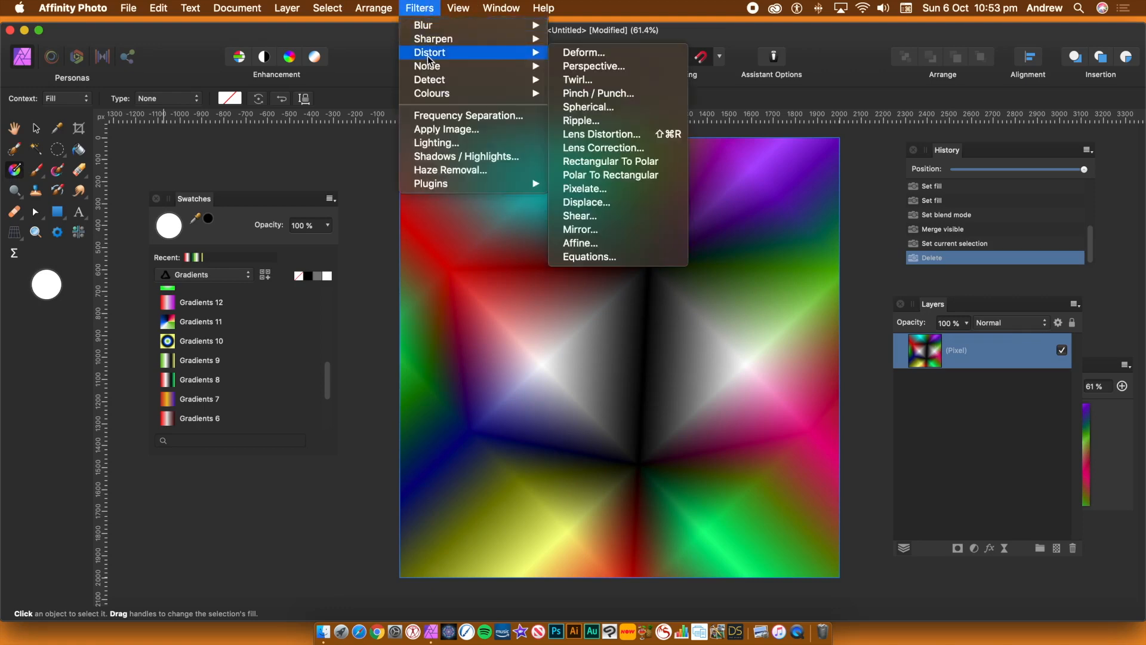
pyautogui.click(589, 258)
pyautogui.moveTo(1009, 267); pyautogui.dragTo(901, 181)
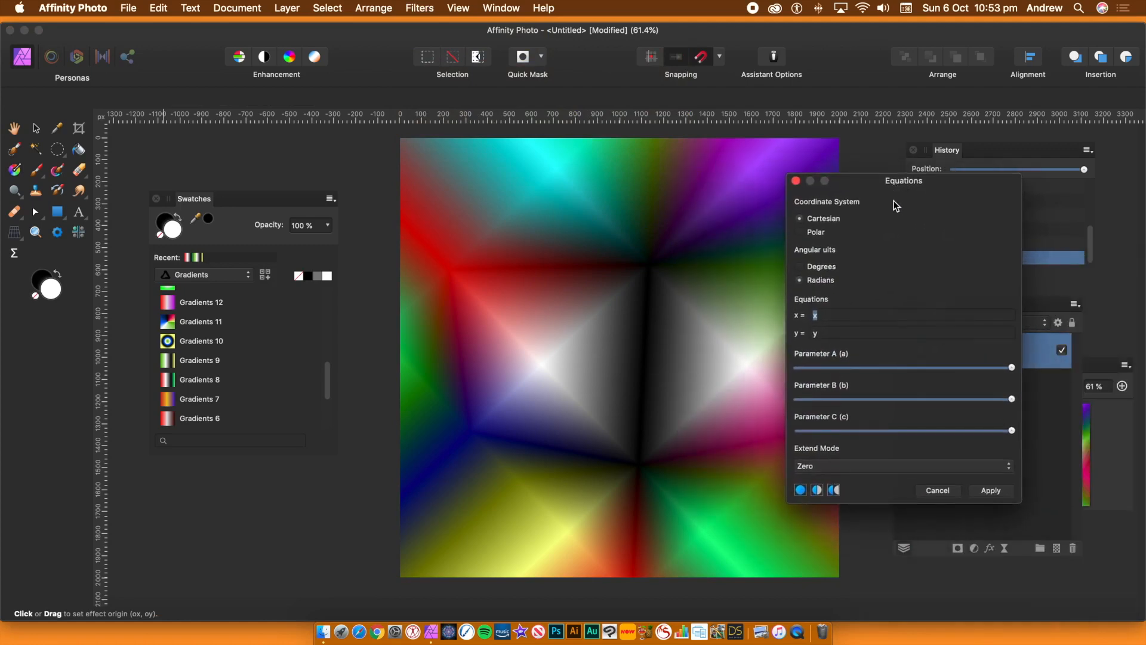
pyautogui.click(802, 232)
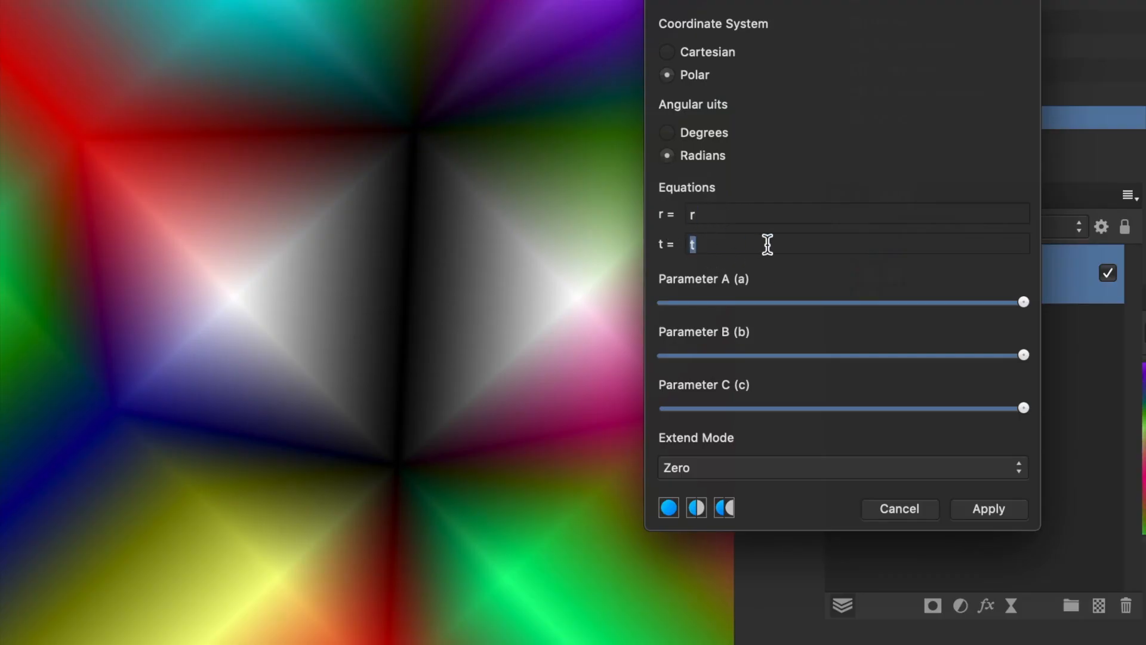
# Step: Set the r equation to 1-r, keeping the coordinate system on Polar
pyautogui.click(727, 215)
pyautogui.click(673, 52)
pyautogui.click(667, 76)
pyautogui.moveTo(694, 213); pyautogui.dragTo(679, 214)
pyautogui.write('1-r')
pyautogui.press('Tab')
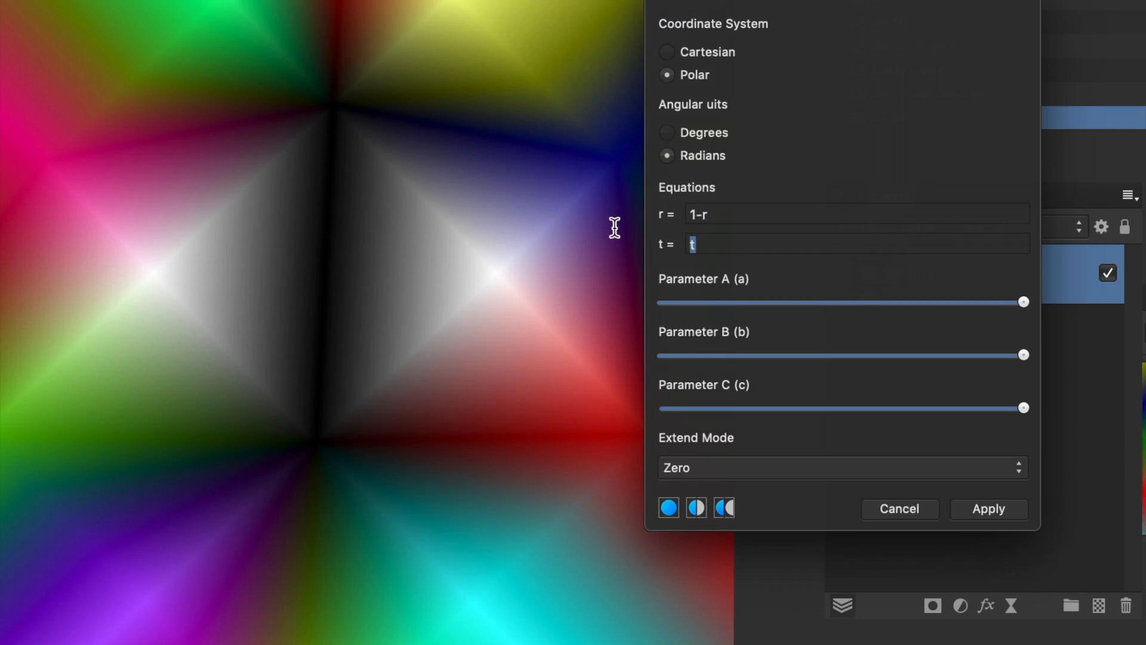
# Step: Set the t equation to 200*b + 10*a*sin(10*c*t)
pyautogui.write('200*b*')
pyautogui.press('BackSpace')
pyautogui.write('+')
pyautogui.write('10*a')
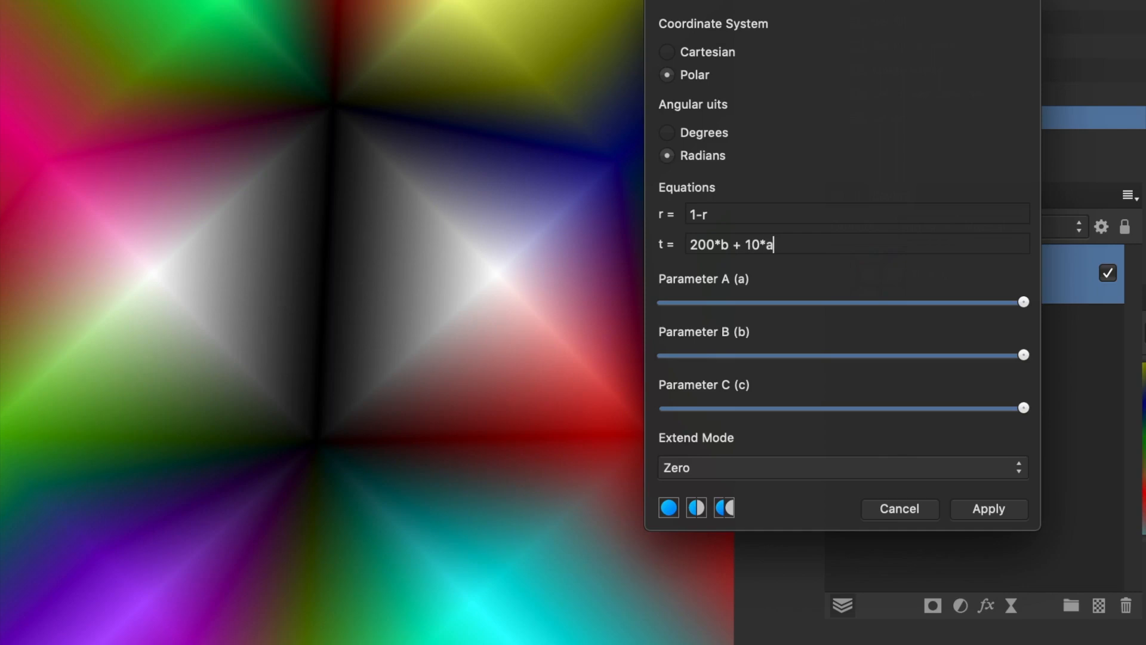
pyautogui.write('*sin(10*c*t)')
pyautogui.press('Tab')
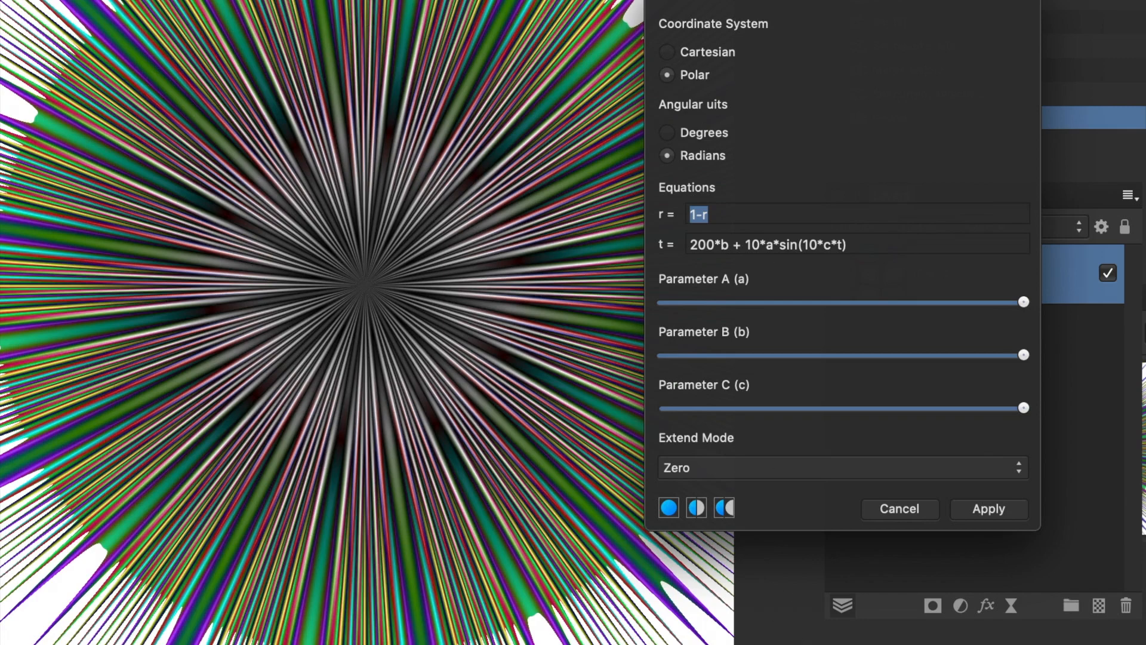
# Step: Try the Full, Repeat and Wrap extend modes and settle on Mirror
pyautogui.click(898, 467)
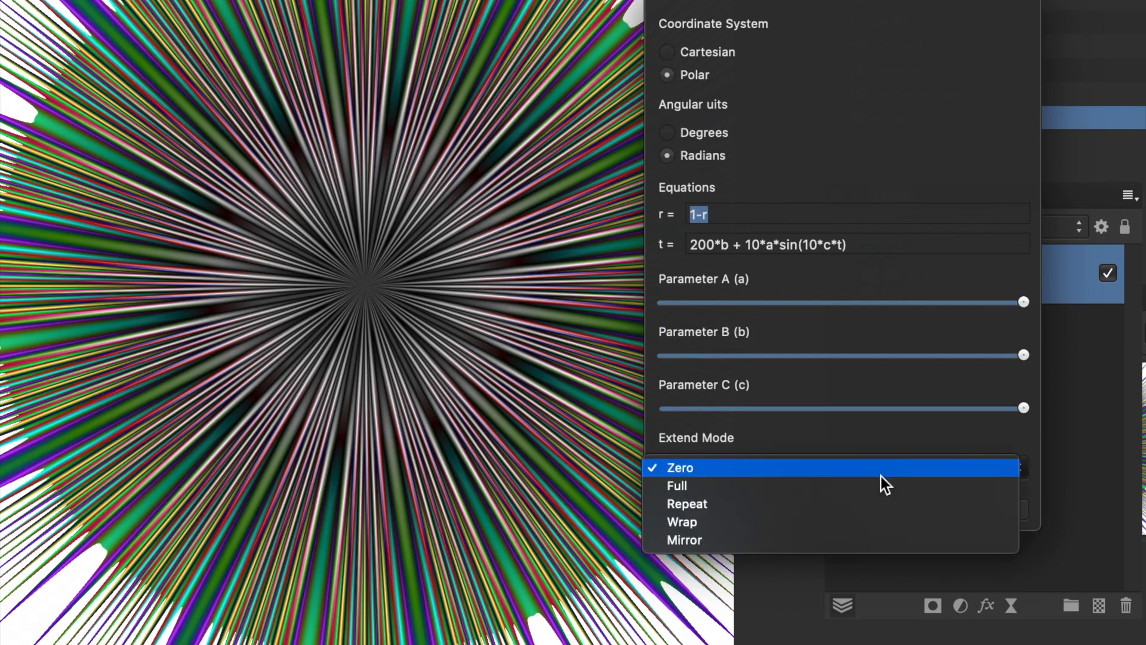
pyautogui.click(855, 493)
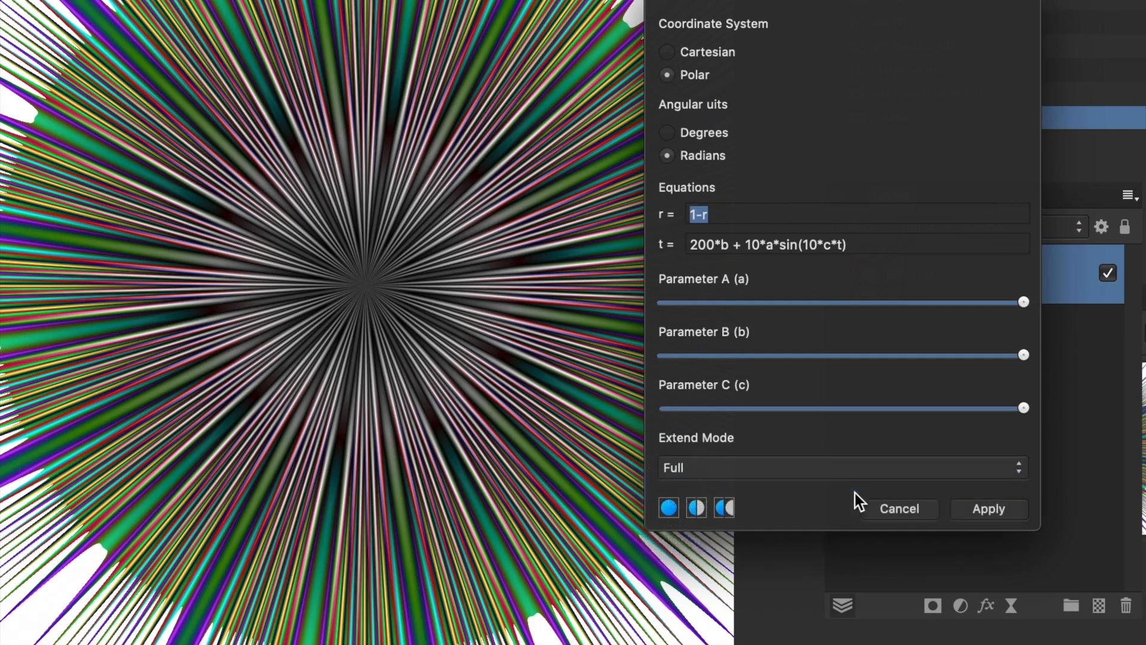
pyautogui.click(828, 461)
pyautogui.click(775, 489)
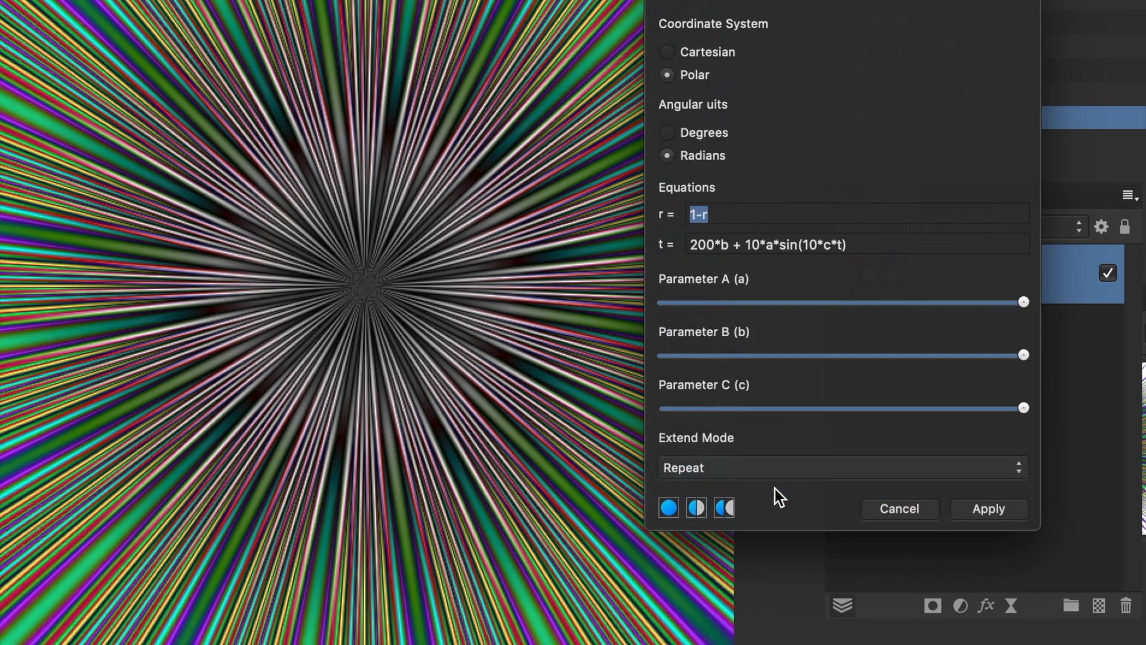
pyautogui.click(743, 471)
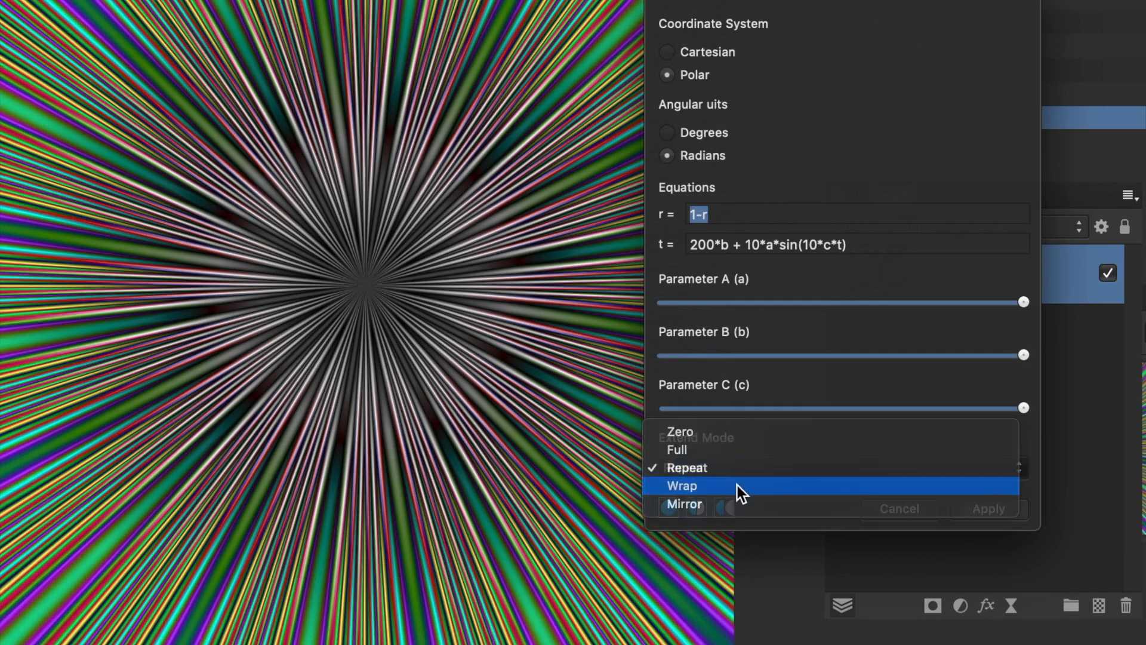
pyautogui.click(737, 486)
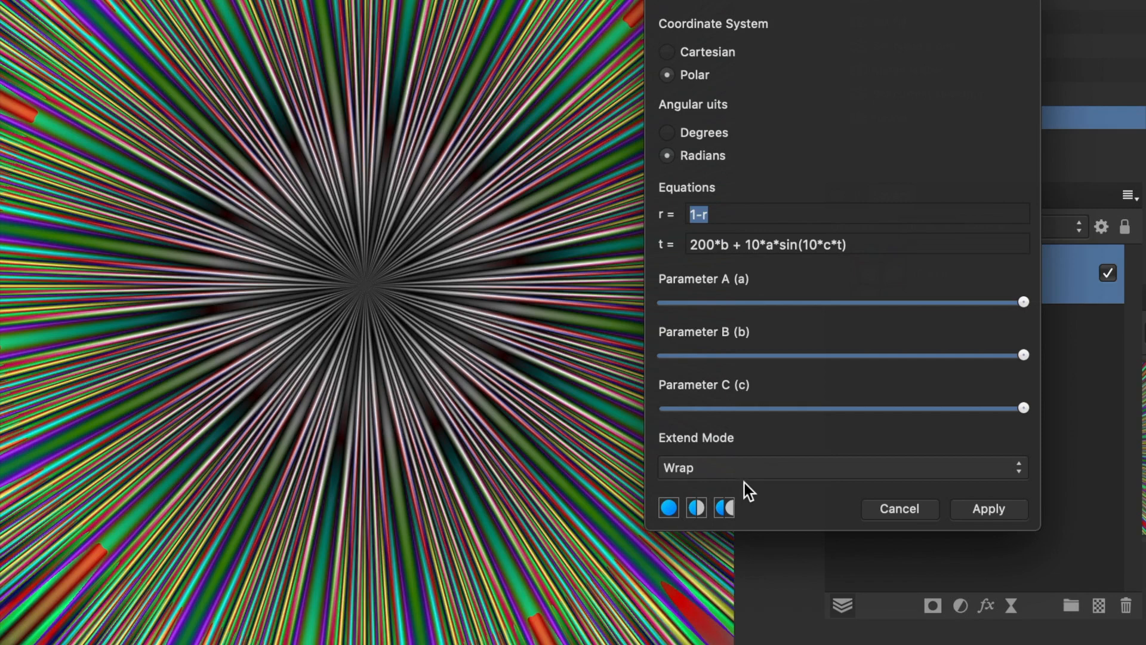
pyautogui.click(748, 471)
pyautogui.click(745, 485)
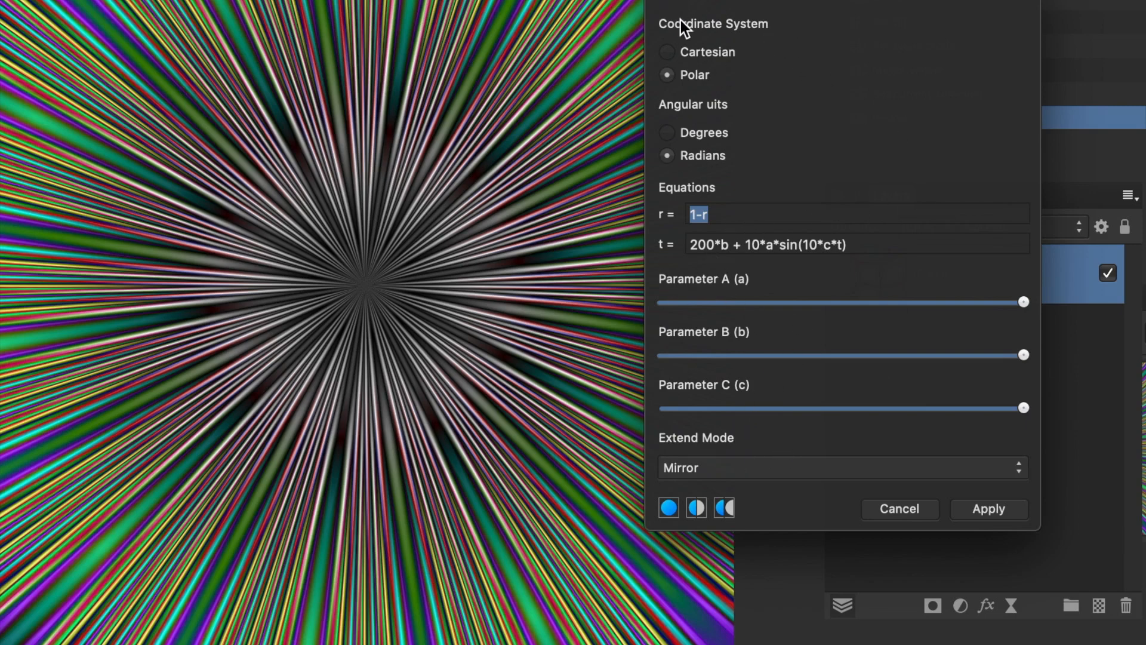
# Step: Try an effect origin in the image's lower right with Parameter A at about 60% and Parameter B at about 38% of the range
pyautogui.moveTo(375, 285); pyautogui.dragTo(336, 261)
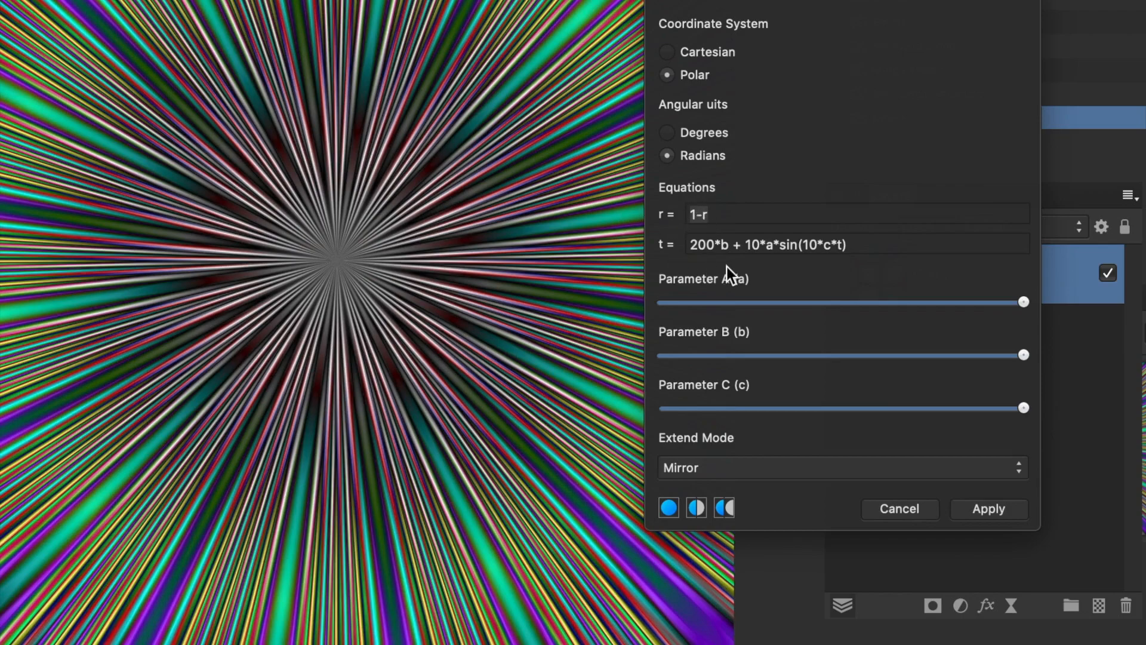
pyautogui.moveTo(965, 308); pyautogui.dragTo(875, 306)
pyautogui.moveTo(385, 261); pyautogui.dragTo(585, 584)
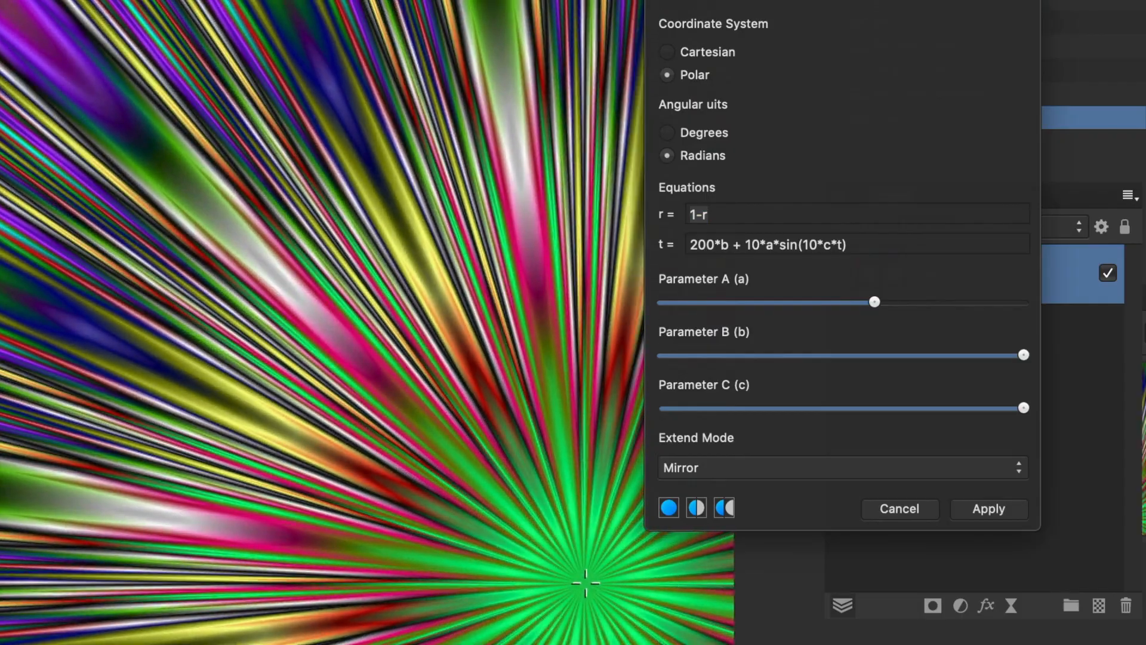
pyautogui.moveTo(1024, 354); pyautogui.dragTo(795, 364)
pyautogui.moveTo(1024, 408)
pyautogui.mouseDown()
pyautogui.moveTo(794, 413)
pyautogui.moveTo(663, 436)
pyautogui.moveTo(1041, 405)
pyautogui.mouseUp()
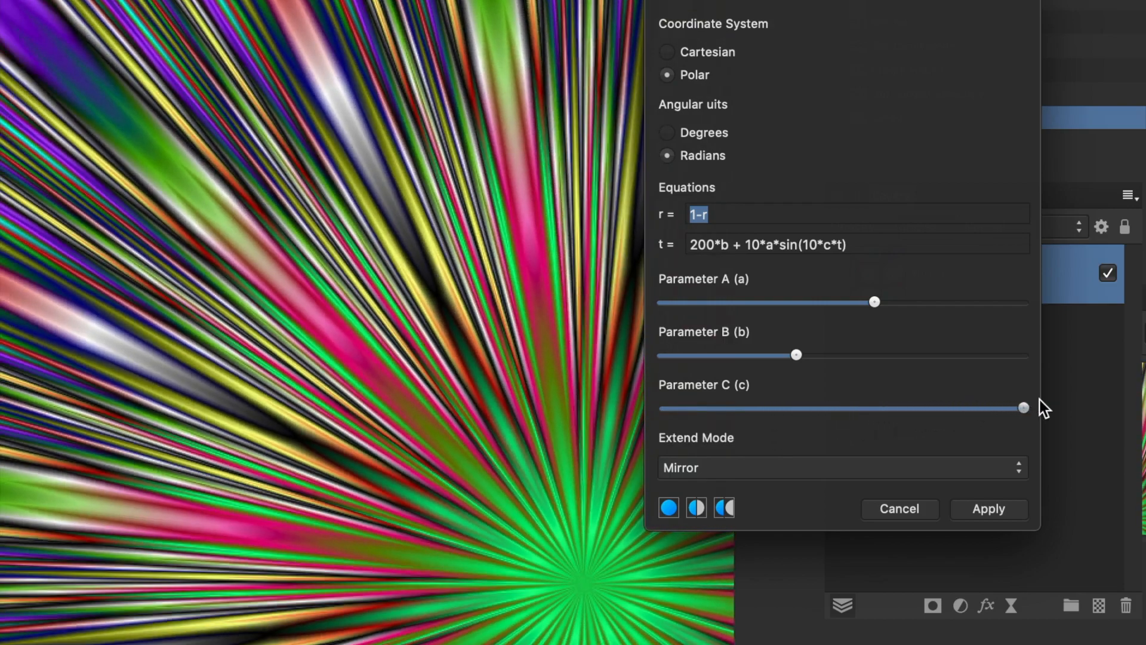
# Step: Apply the Equations filter with Parameter B at about 75%, Parameter A at about 94% and the effect origin in the image's upper right
pyautogui.moveTo(829, 358); pyautogui.dragTo(935, 374)
pyautogui.moveTo(945, 300); pyautogui.dragTo(1004, 309)
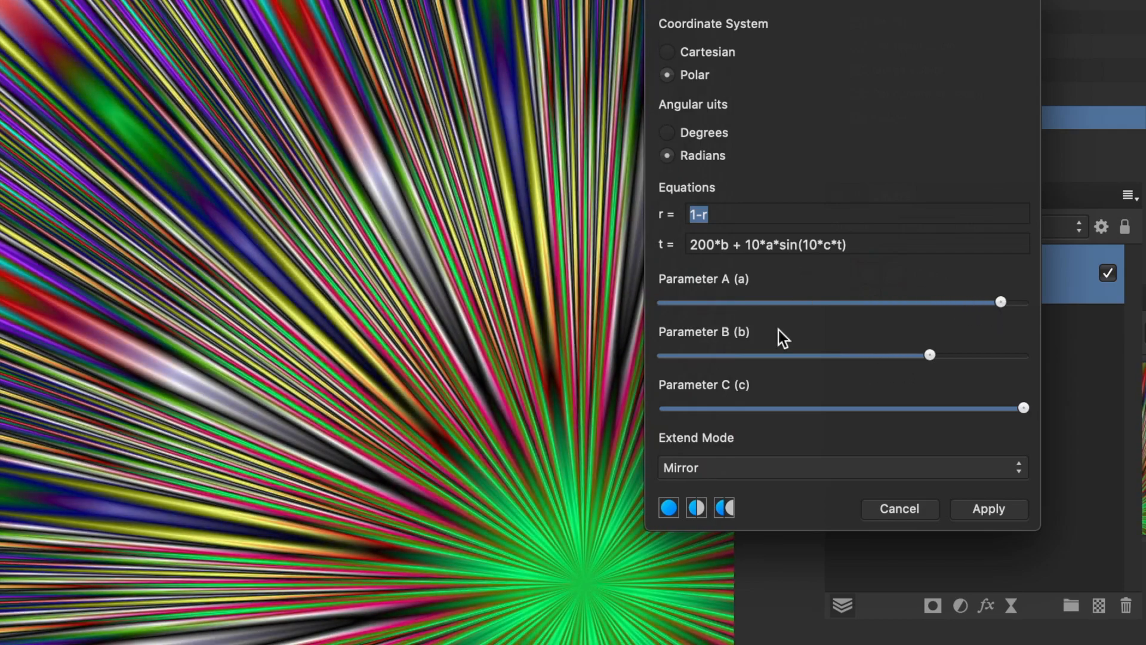
pyautogui.moveTo(589, 541); pyautogui.dragTo(591, 90)
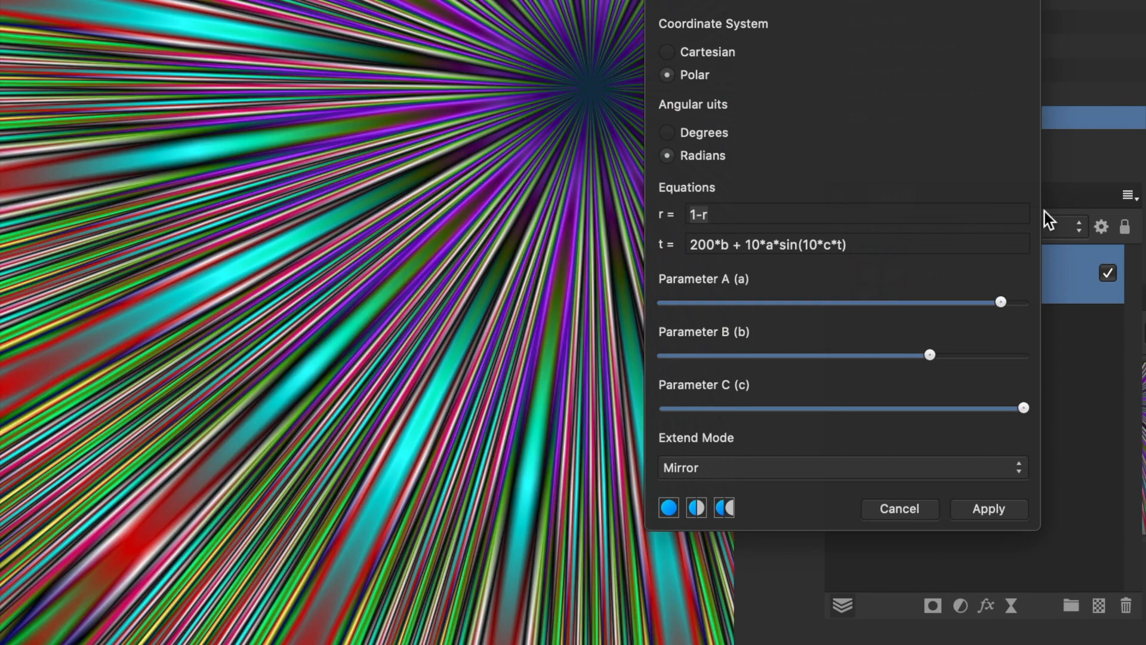
pyautogui.click(1001, 513)
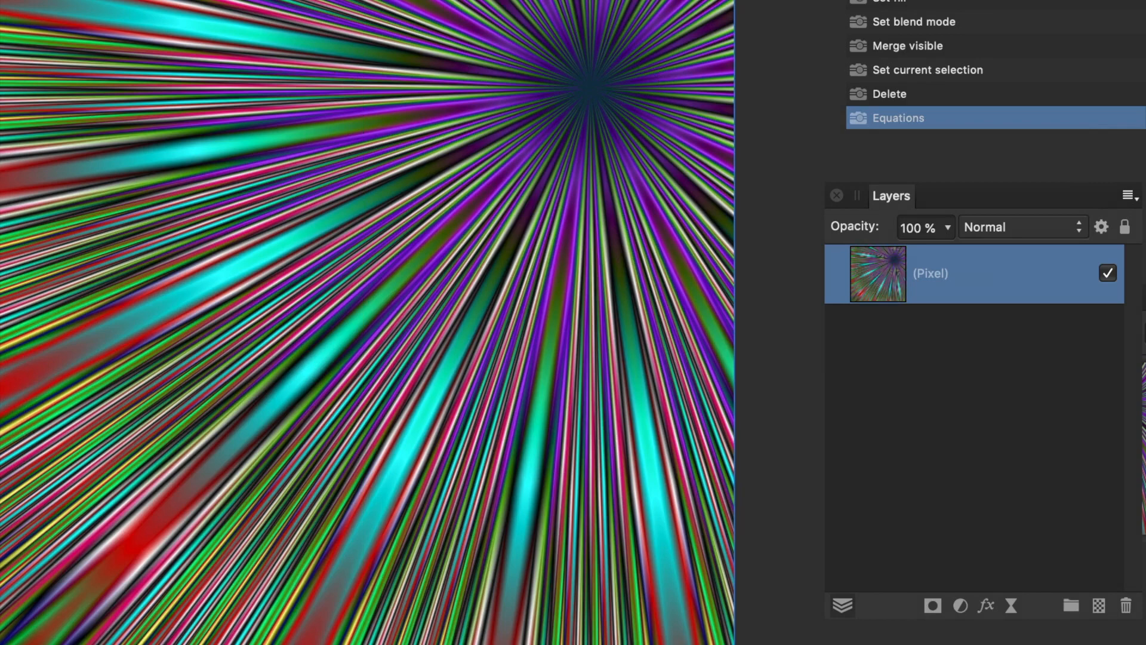
# Step: Open the Equations distort filter again on the ray pattern and set its coordinate system to Polar
pyautogui.click(21, 0)
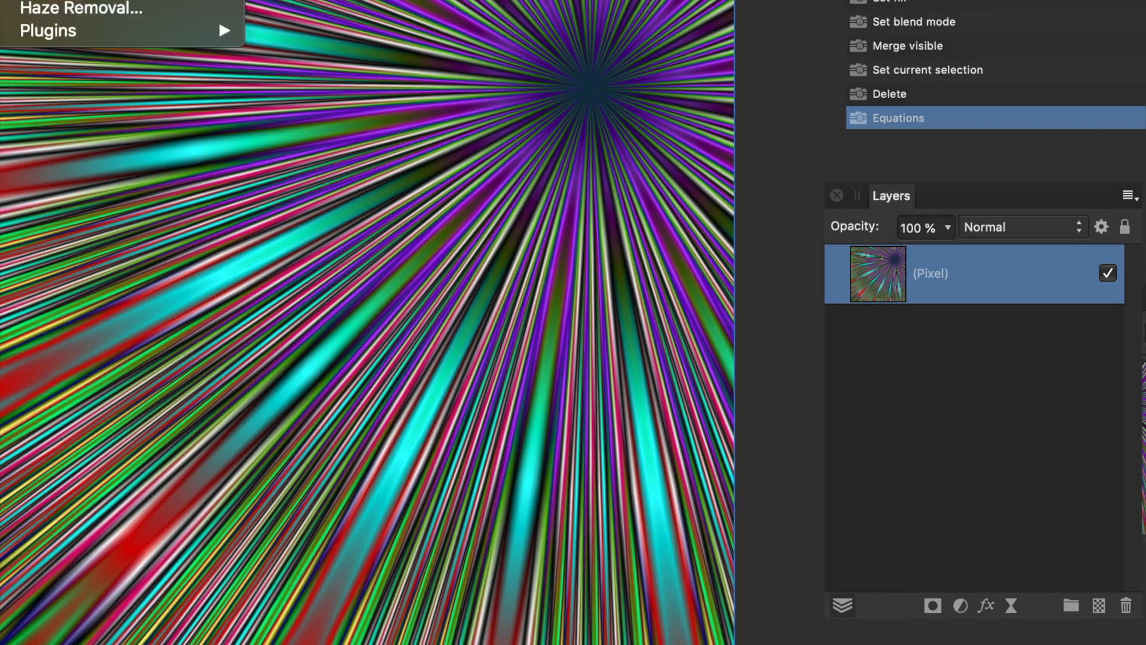
pyautogui.moveTo(120, 0)
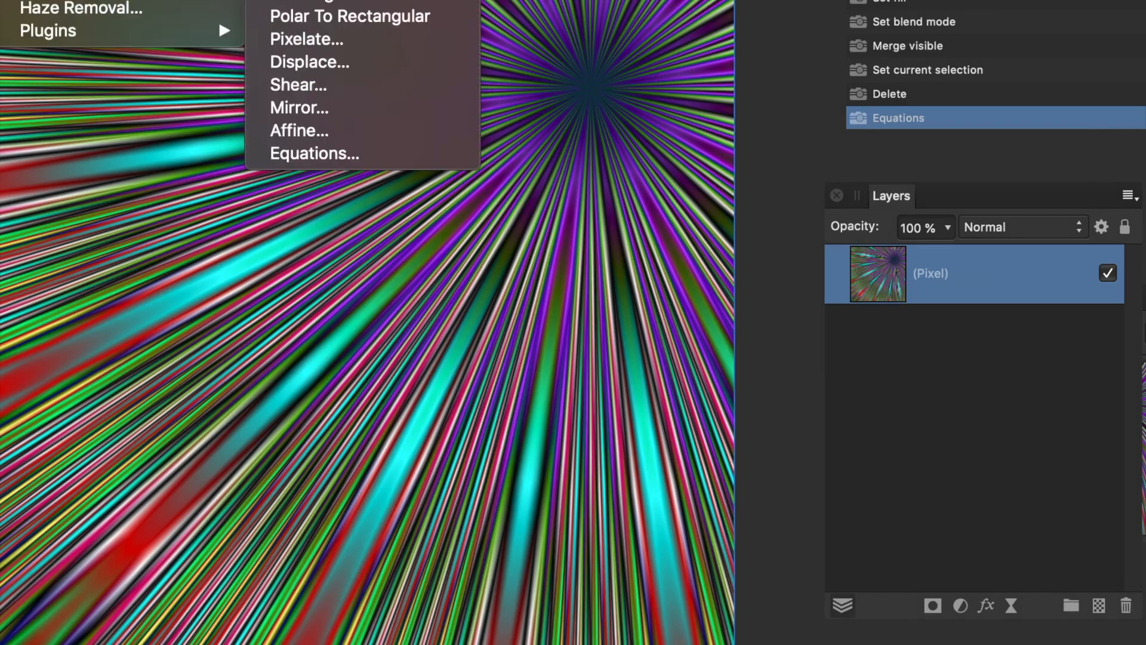
pyautogui.click(346, 157)
pyautogui.moveTo(962, 125); pyautogui.dragTo(853, 34)
pyautogui.click(798, 266)
pyautogui.click(744, 128)
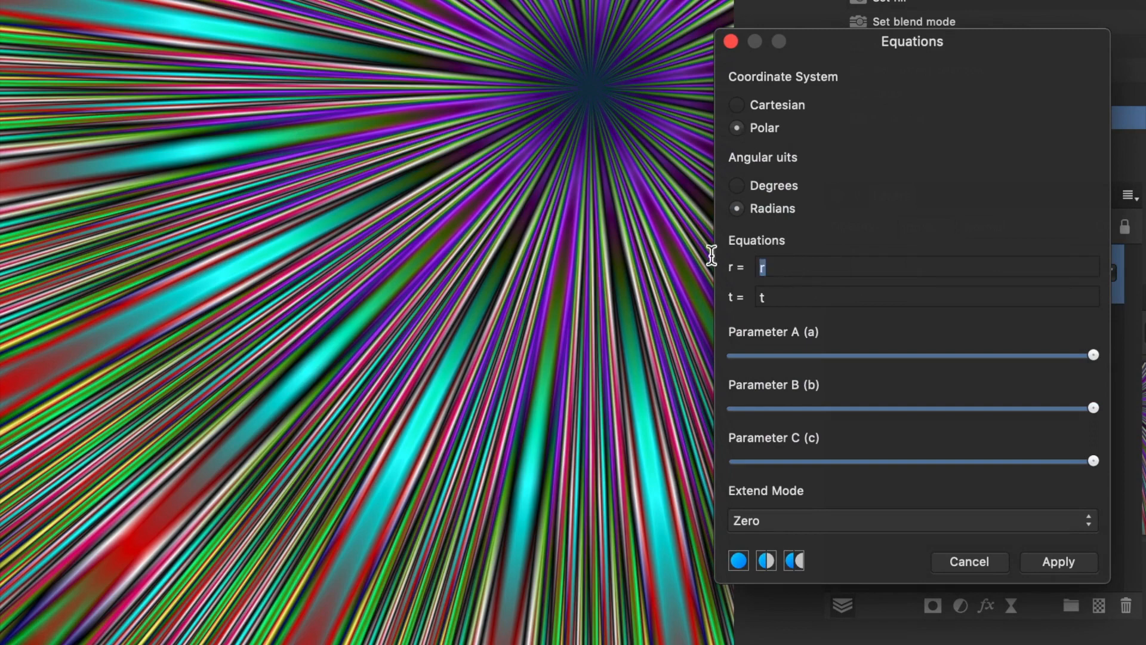
# Step: Try 1-r as the r equation and reset it to r
pyautogui.write('1-r')
pyautogui.press('Tab')
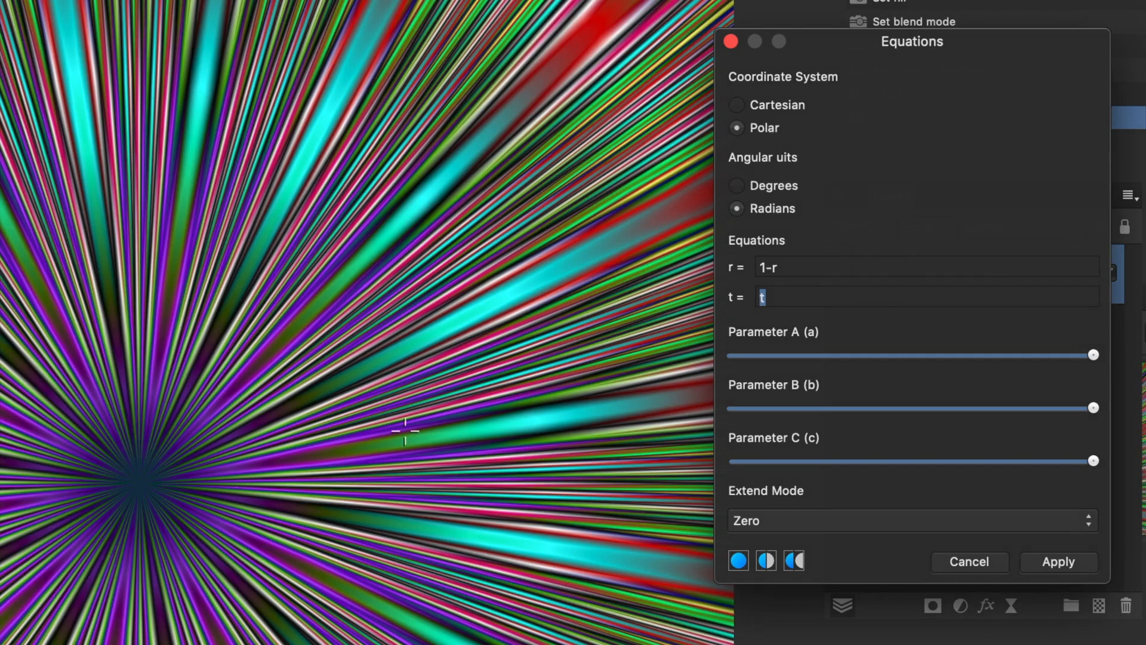
pyautogui.moveTo(768, 268); pyautogui.dragTo(757, 267)
pyautogui.moveTo(779, 267); pyautogui.dragTo(740, 263)
pyautogui.write('r')
pyautogui.press('Tab')
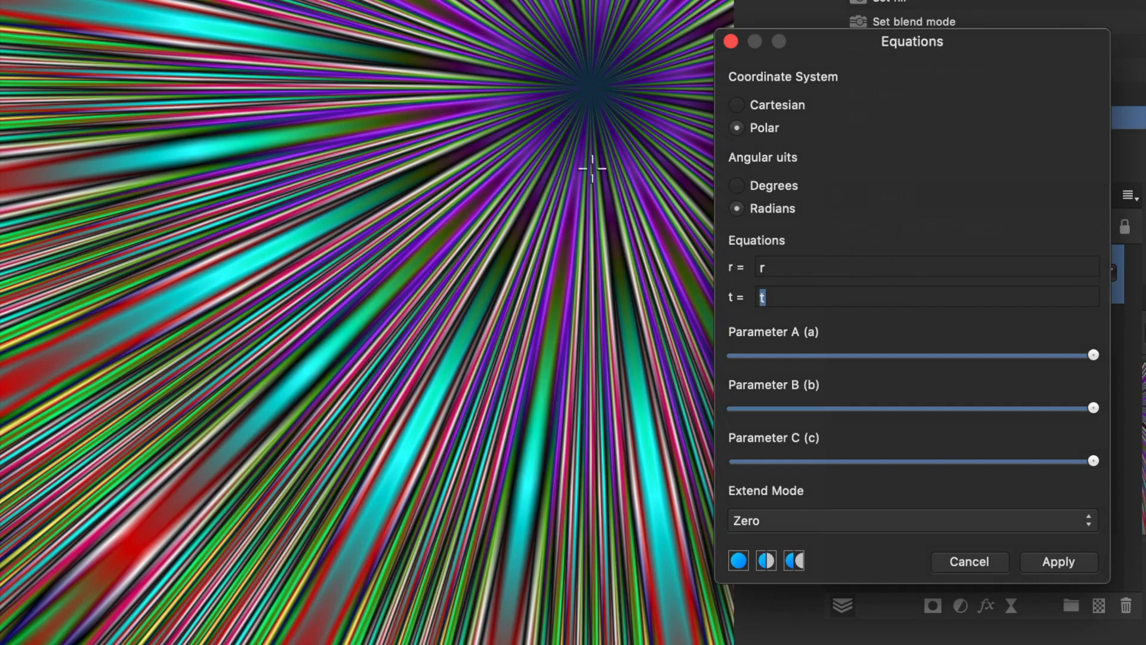
# Step: Try r*sin(r) as the r equation
pyautogui.click(770, 269)
pyautogui.write('*sin(r)')
pyautogui.press('Tab')
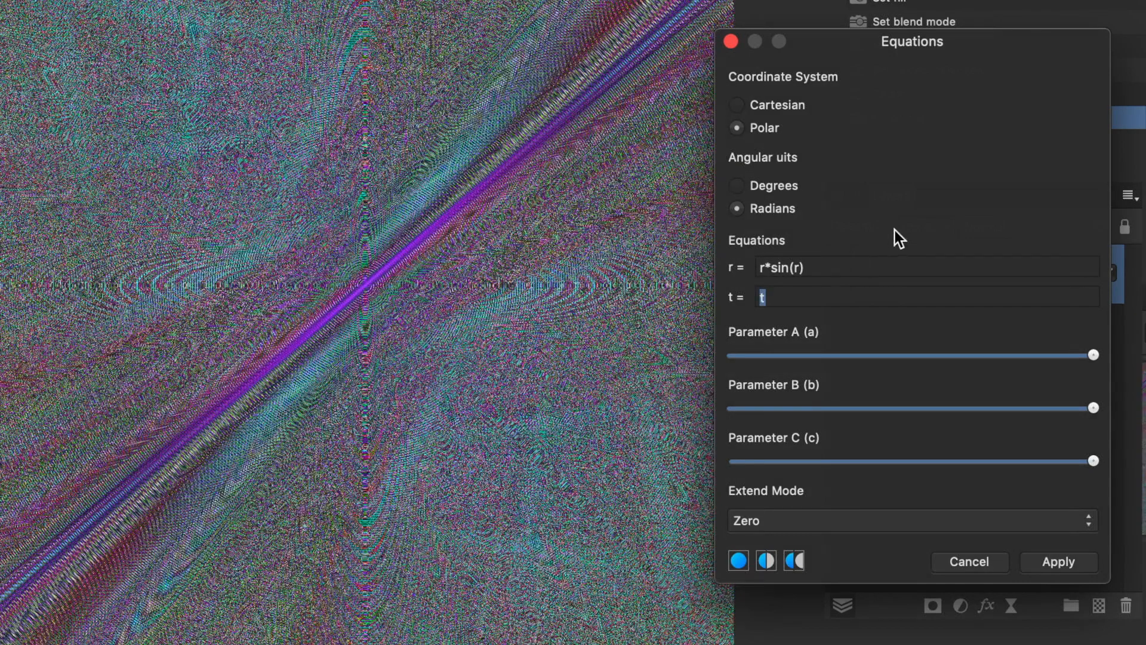
# Step: Try r*20 and r/20 as the r equation
pyautogui.moveTo(805, 267); pyautogui.dragTo(772, 267)
pyautogui.write('20')
pyautogui.press('Tab')
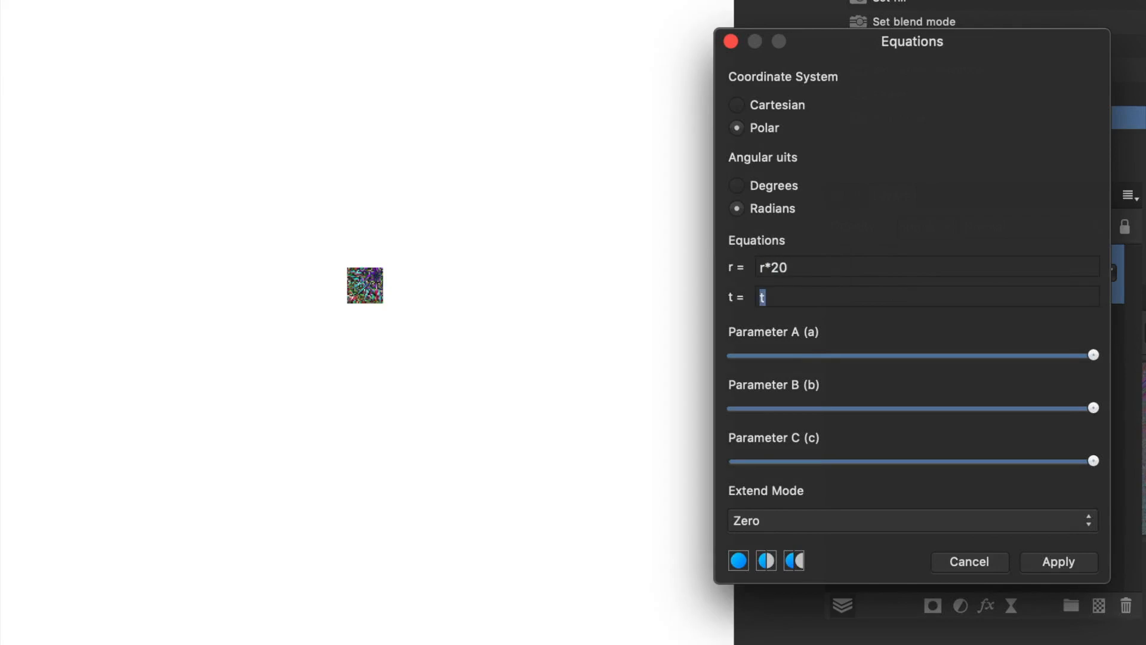
pyautogui.moveTo(796, 269); pyautogui.dragTo(717, 263)
pyautogui.write('r/20')
pyautogui.press('Tab')
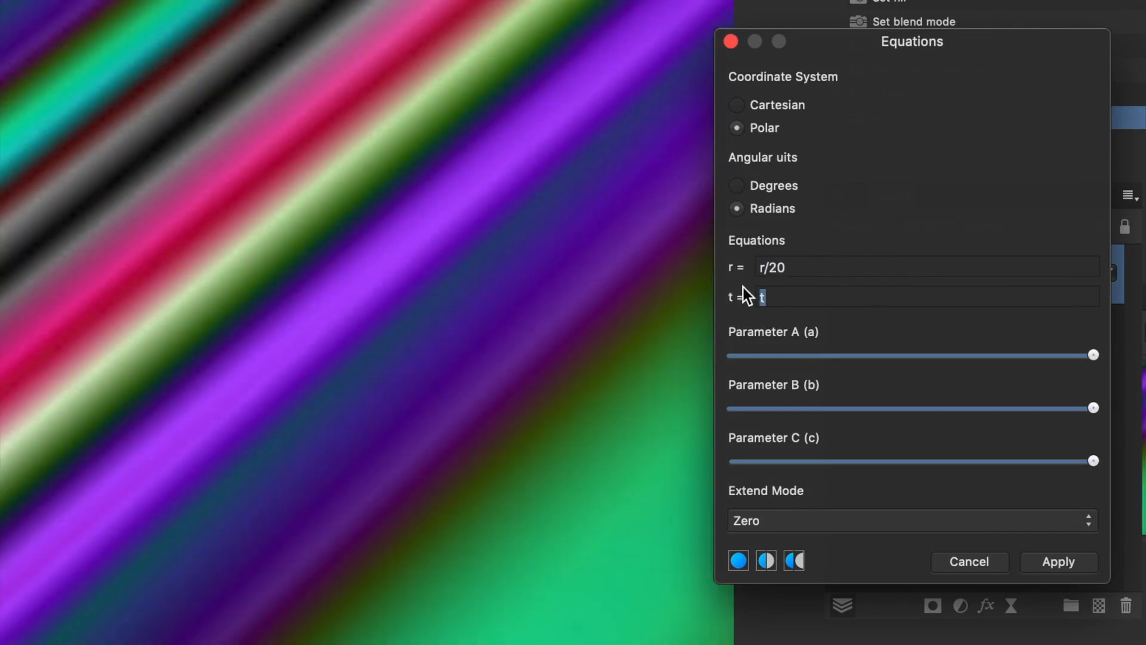
# Step: Try shifting the effect origin toward the image's centre with r/20, and reset the r equation to r
pyautogui.click(712, 269)
pyautogui.moveTo(578, 259); pyautogui.dragTo(490, 257)
pyautogui.click(794, 263)
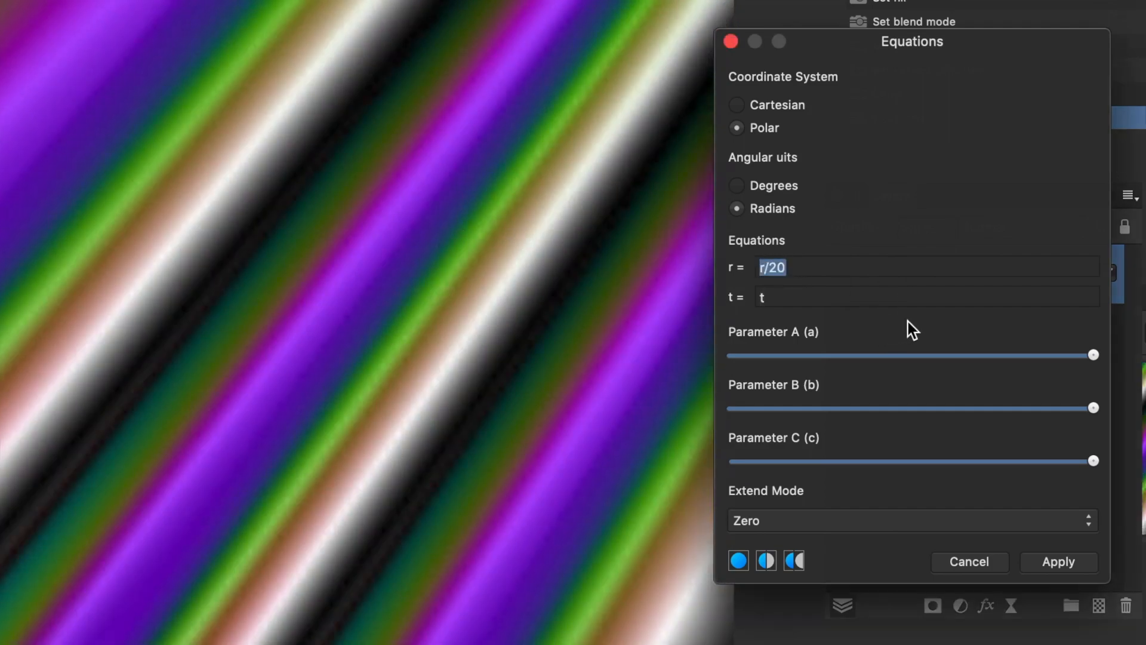
pyautogui.write('r')
pyautogui.press('Tab')
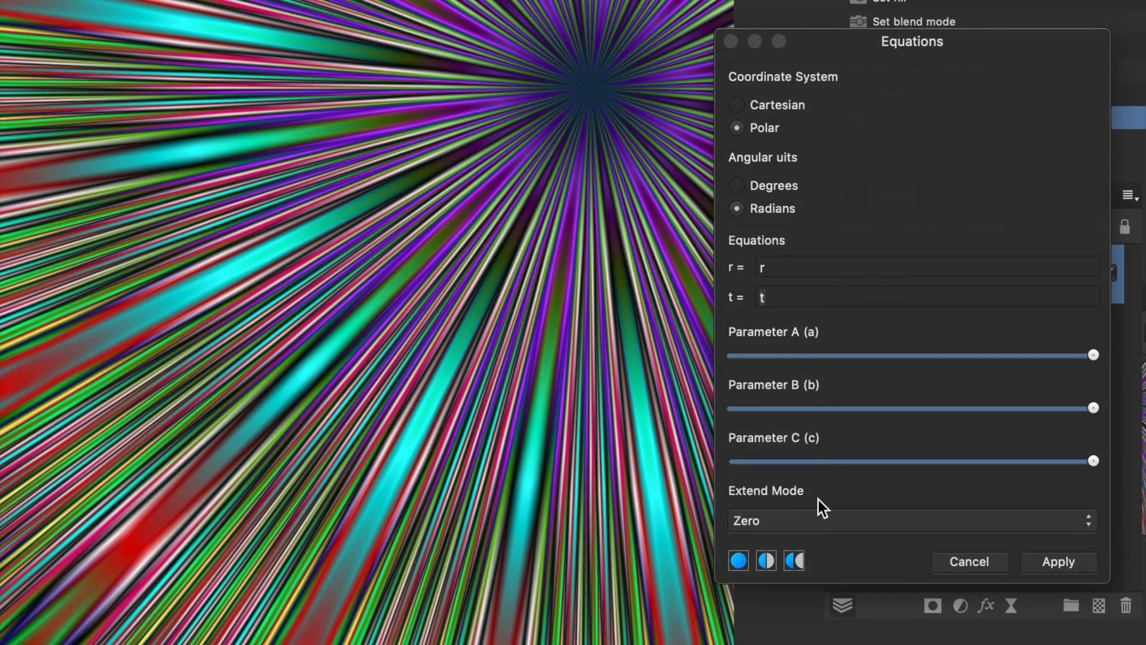
# Step: Set the r equation to 1-r and move the effect origin to just above the image's centre
pyautogui.click(762, 269)
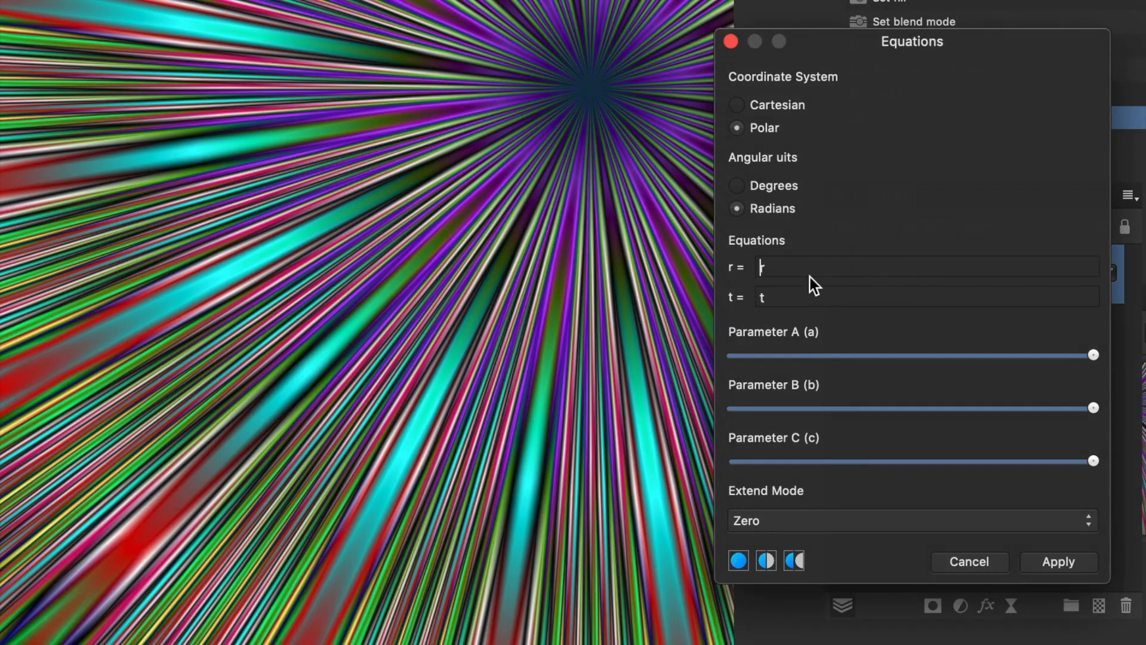
pyautogui.write('1-')
pyautogui.press('Tab')
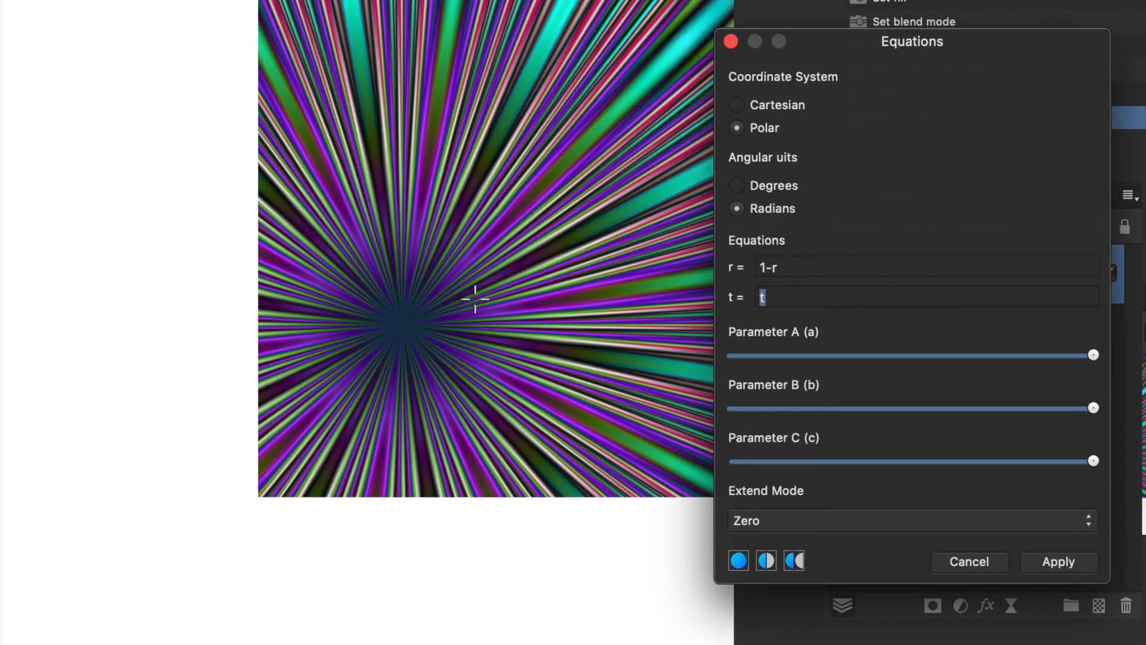
pyautogui.moveTo(493, 328); pyautogui.dragTo(369, 239)
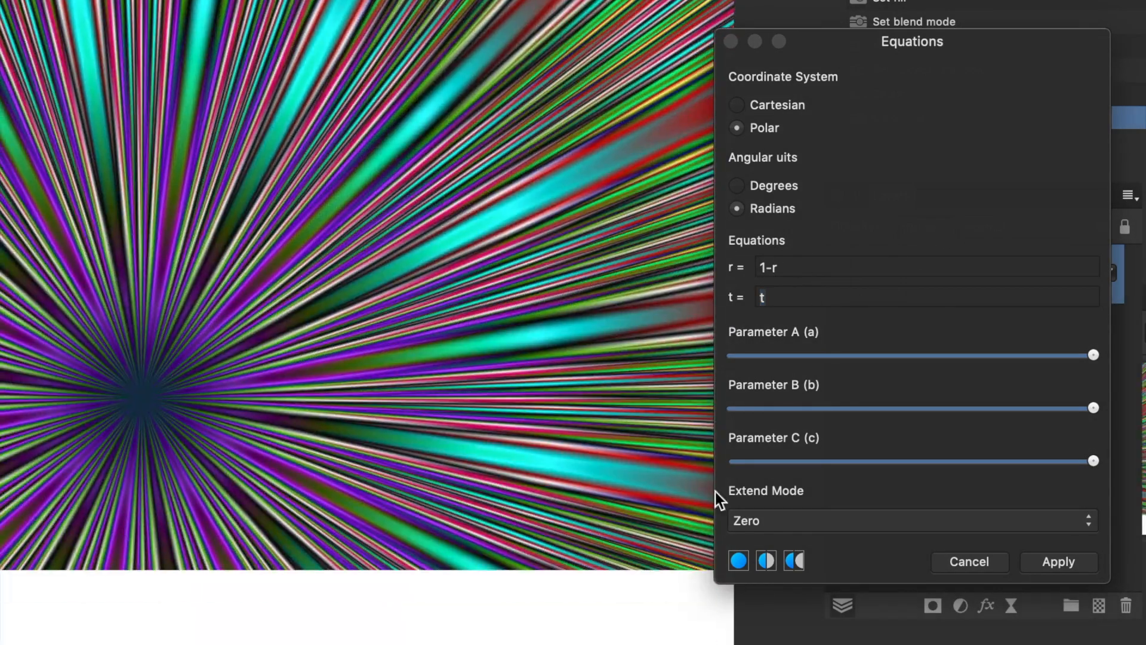
# Step: Try the Mirror extend mode with the effect origin moved to the image's upper right, and switch the extend mode to Wrap
pyautogui.click(805, 520)
pyautogui.click(787, 592)
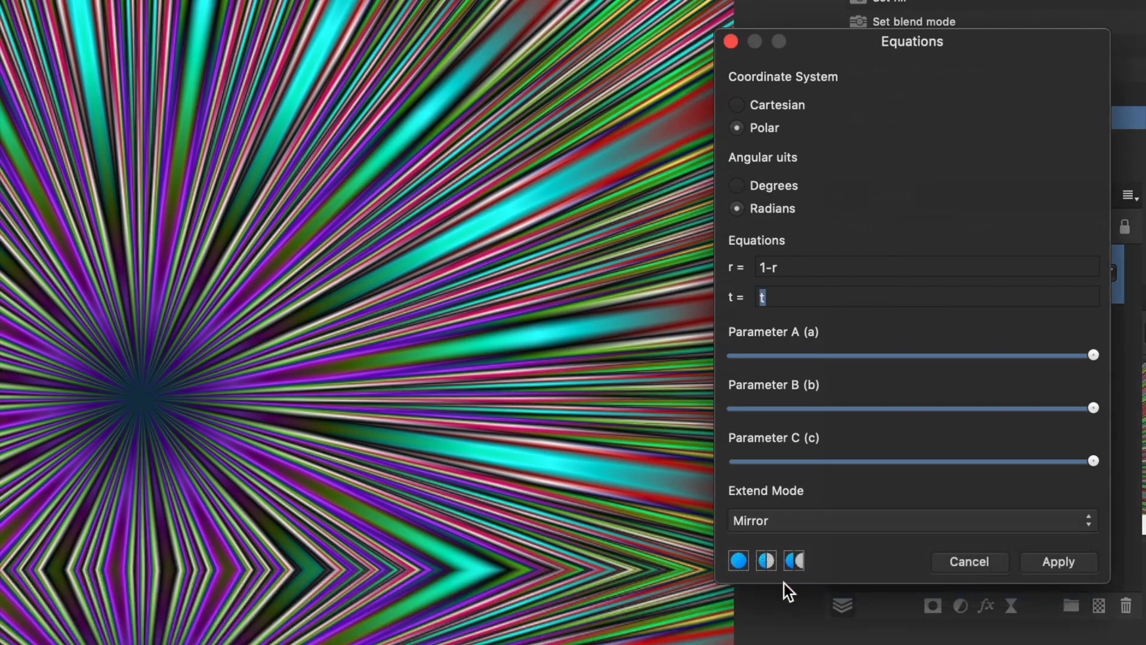
pyautogui.moveTo(145, 313); pyautogui.dragTo(568, 115)
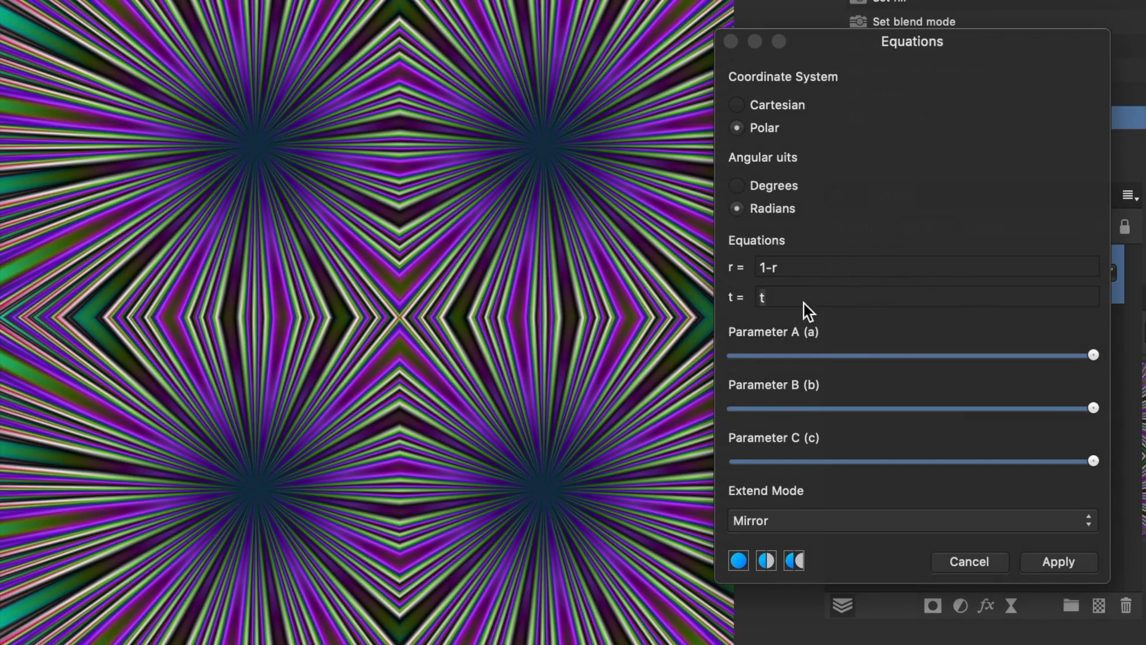
pyautogui.click(763, 516)
pyautogui.click(766, 501)
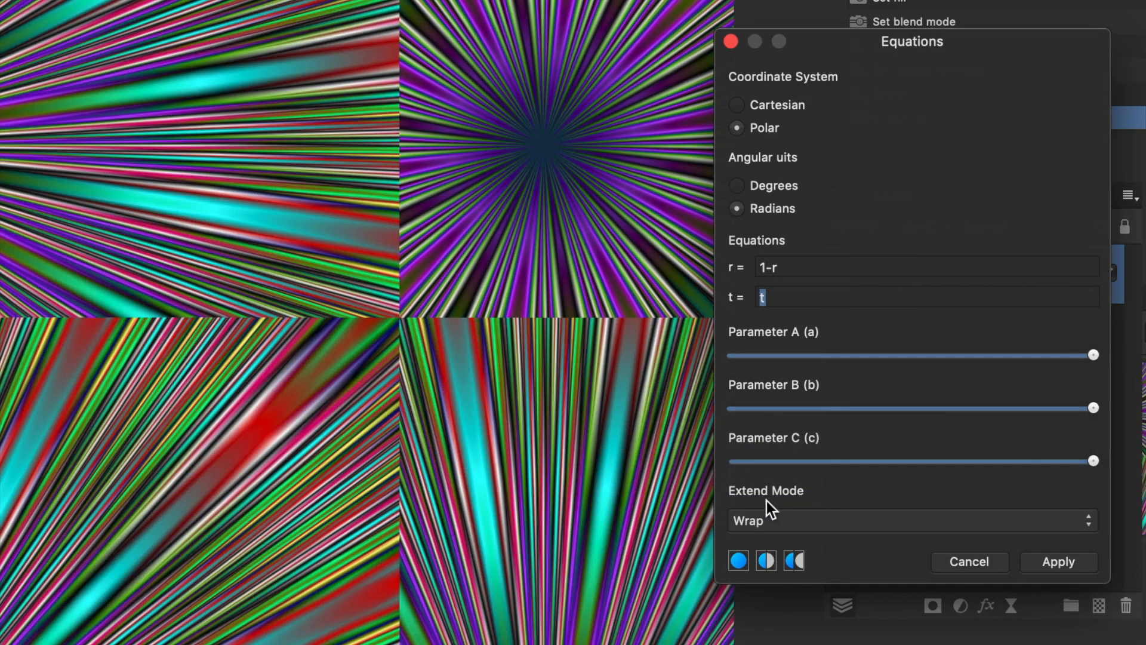
# Step: Set the extend mode to Mirror and the t equation to 200*b+10*a*sin(10*c*t)
pyautogui.click(831, 522)
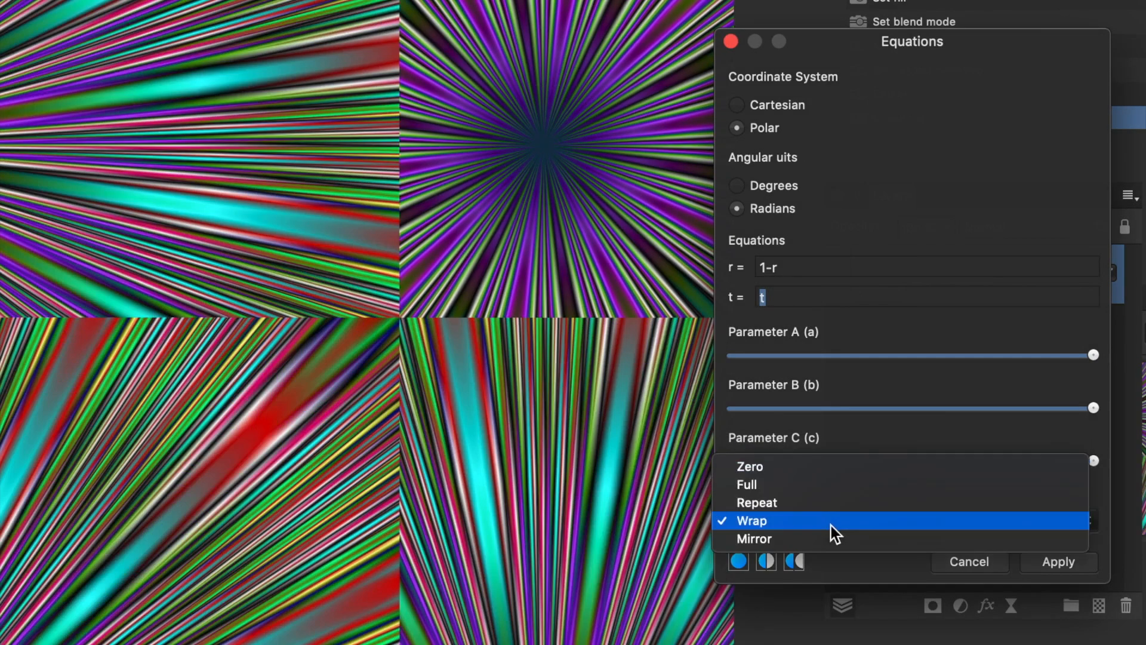
pyautogui.click(832, 540)
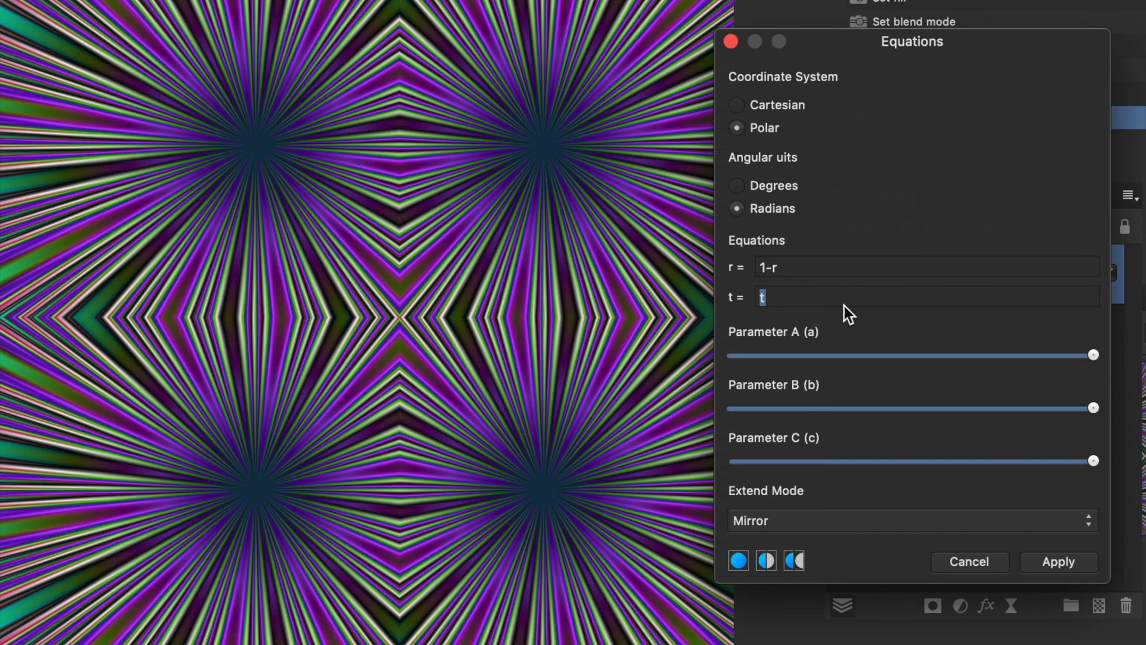
pyautogui.write('200*b+10*a*sin(10*c*t')
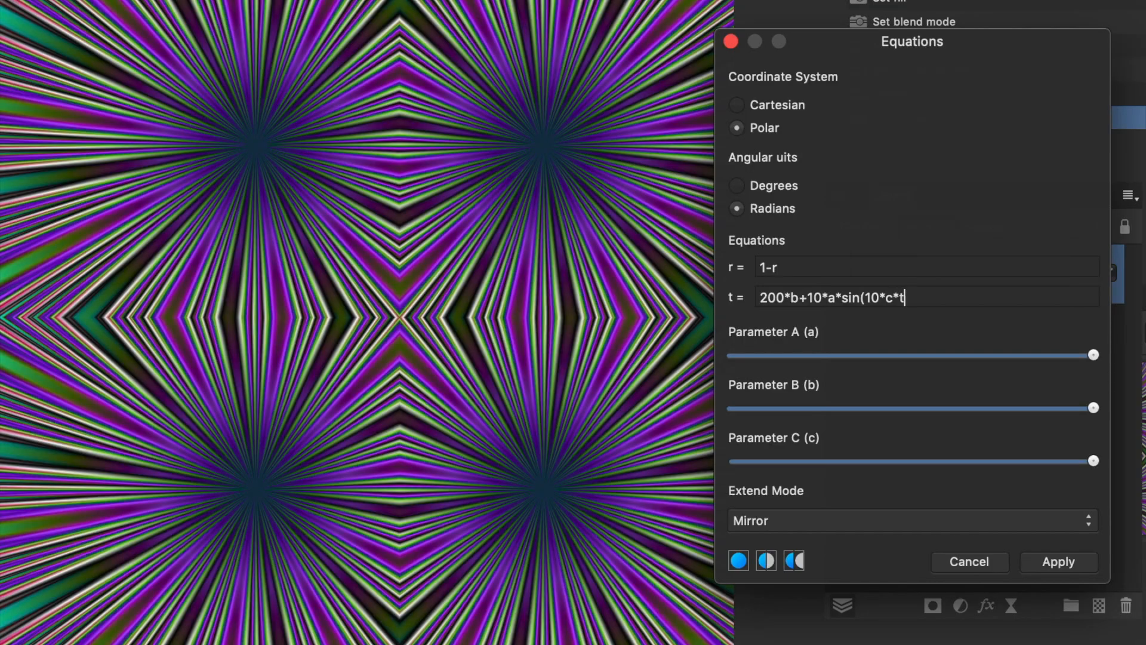
pyautogui.write(')')
pyautogui.press('Tab')
# Step: Move the effect origin near the image's centre and lower parameter A to about 40% and parameters B and C to just over a quarter
pyautogui.click(518, 183)
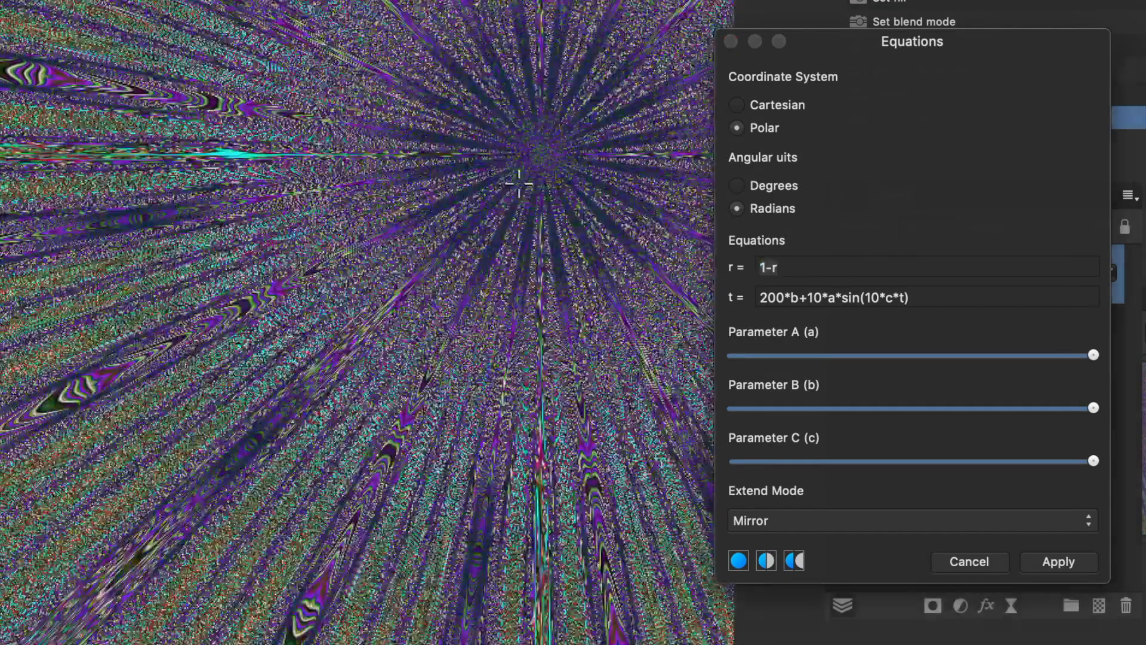
pyautogui.moveTo(519, 182); pyautogui.dragTo(371, 340)
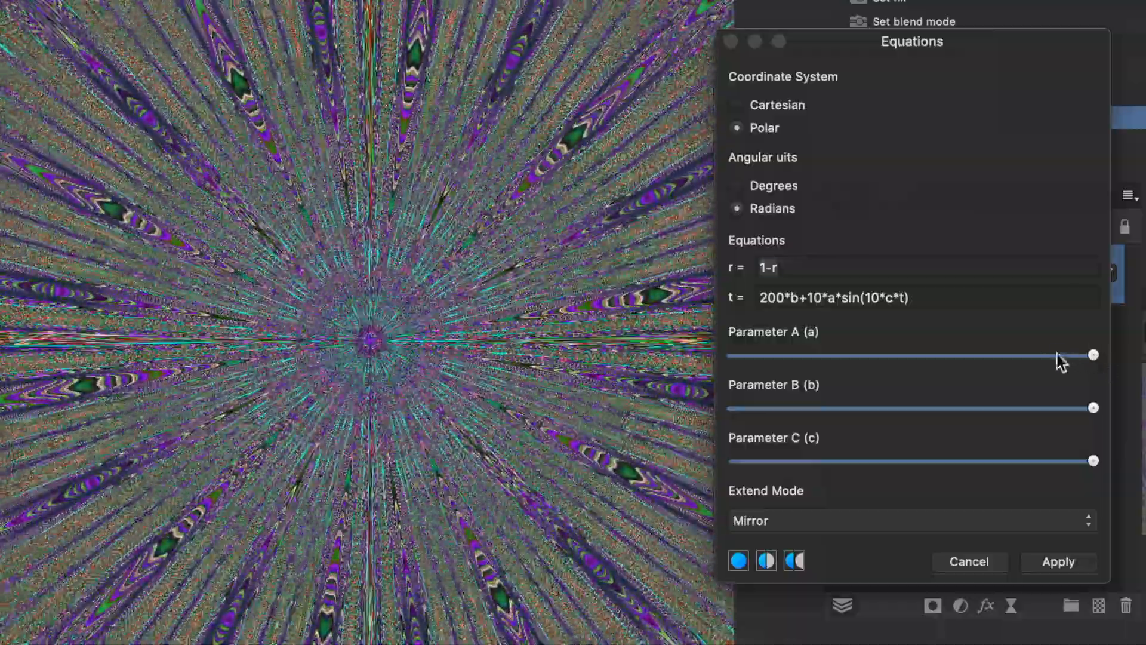
pyautogui.moveTo(1062, 356); pyautogui.dragTo(876, 357)
pyautogui.moveTo(964, 411); pyautogui.dragTo(823, 410)
pyautogui.moveTo(973, 459); pyautogui.dragTo(832, 467)
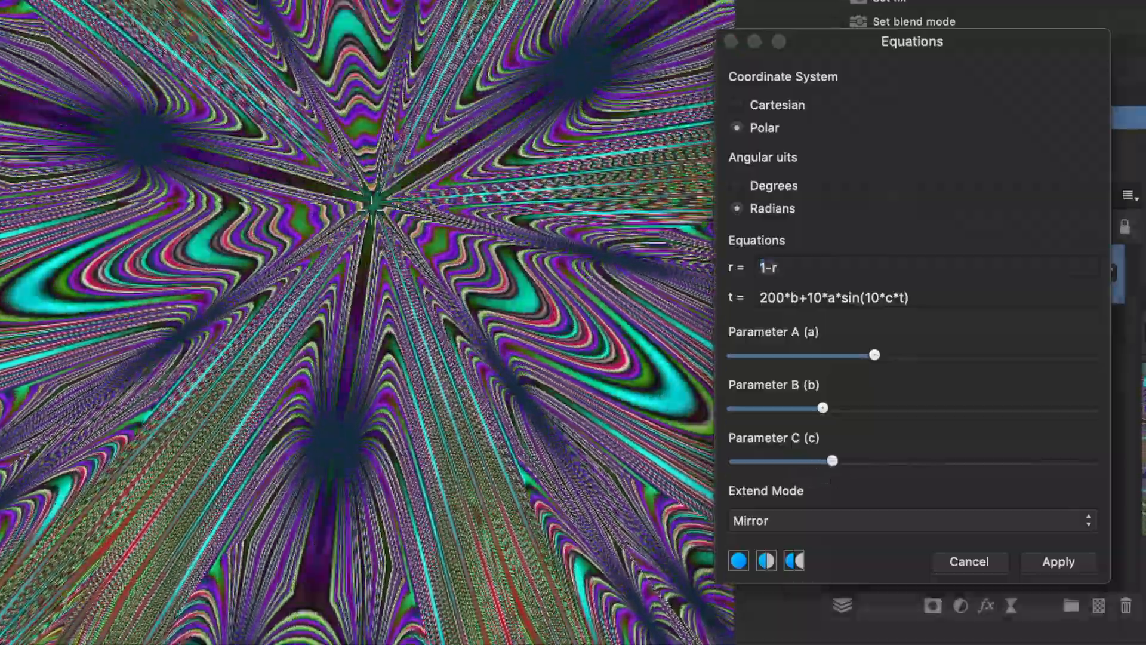
# Step: Lower parameter A to about a quarter of its range and shift the effect origin to the lower left of the image's centre
pyautogui.moveTo(371, 209); pyautogui.dragTo(291, 313)
pyautogui.moveTo(981, 355); pyautogui.dragTo(814, 371)
pyautogui.moveTo(291, 312); pyautogui.dragTo(314, 393)
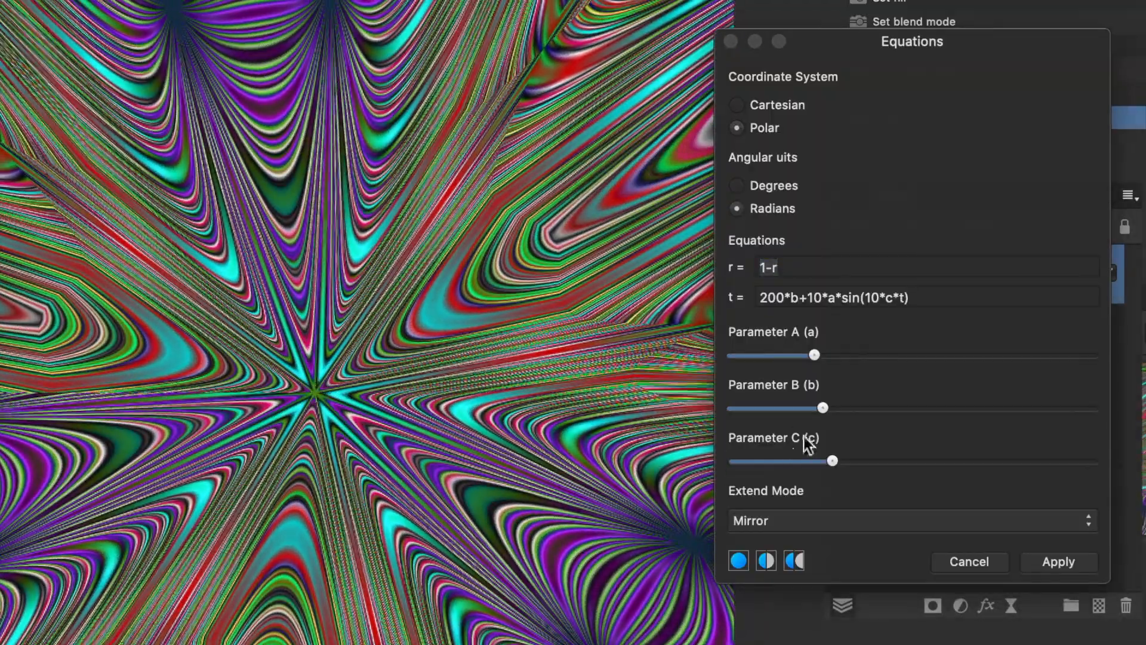
# Step: Raise parameters B and C to just over half their range and reposition the effect origin left of and below the image's centre
pyautogui.moveTo(855, 411); pyautogui.dragTo(917, 417)
pyautogui.moveTo(313, 381); pyautogui.dragTo(311, 302)
pyautogui.moveTo(900, 464); pyautogui.dragTo(936, 461)
pyautogui.moveTo(349, 273); pyautogui.dragTo(266, 368)
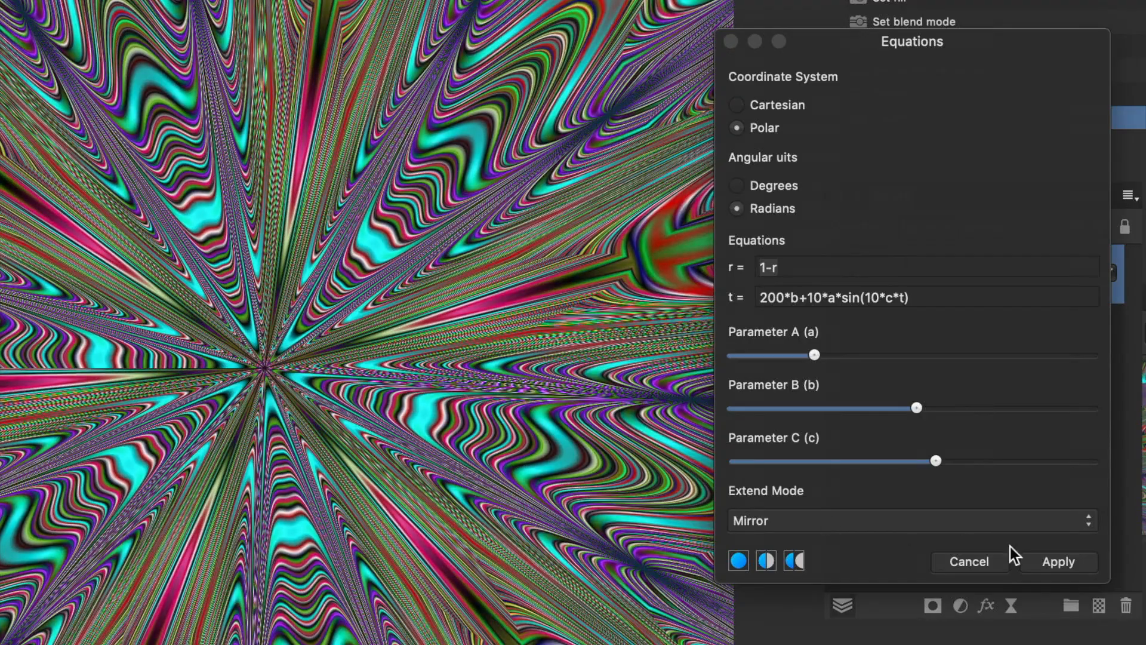
# Step: Lower parameter C to just over a quarter, shift the effect origin slightly closer to the image's centre, and apply the Equations filter
pyautogui.moveTo(932, 461); pyautogui.dragTo(833, 460)
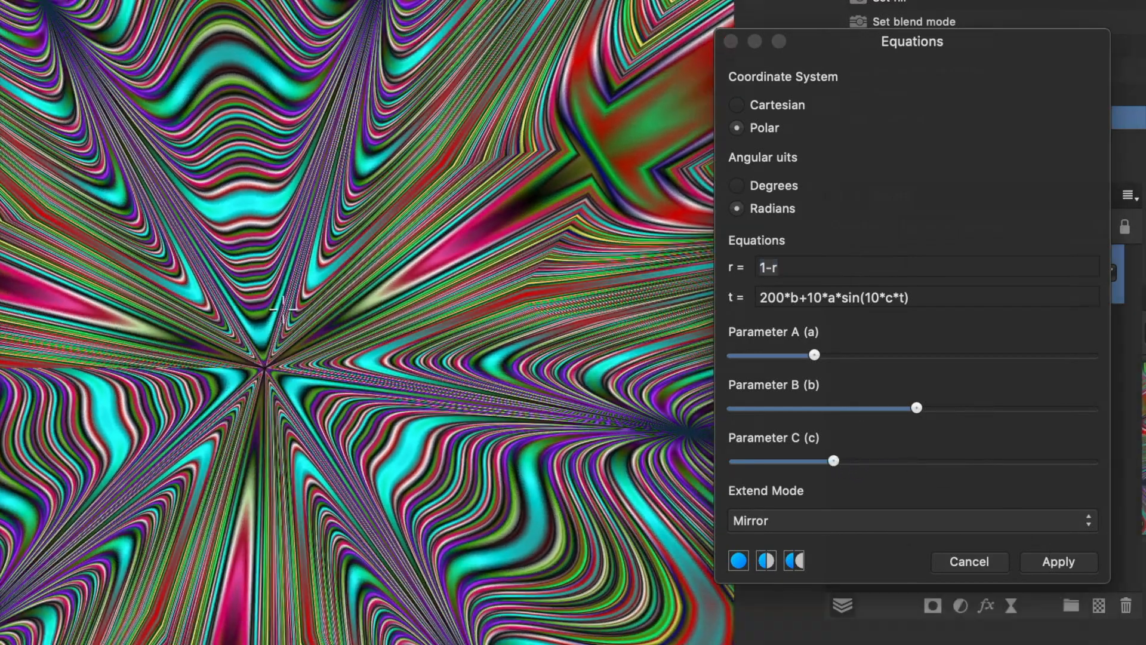
pyautogui.moveTo(283, 310)
pyautogui.mouseDown()
pyautogui.moveTo(293, 293)
pyautogui.moveTo(297, 323)
pyautogui.mouseUp()
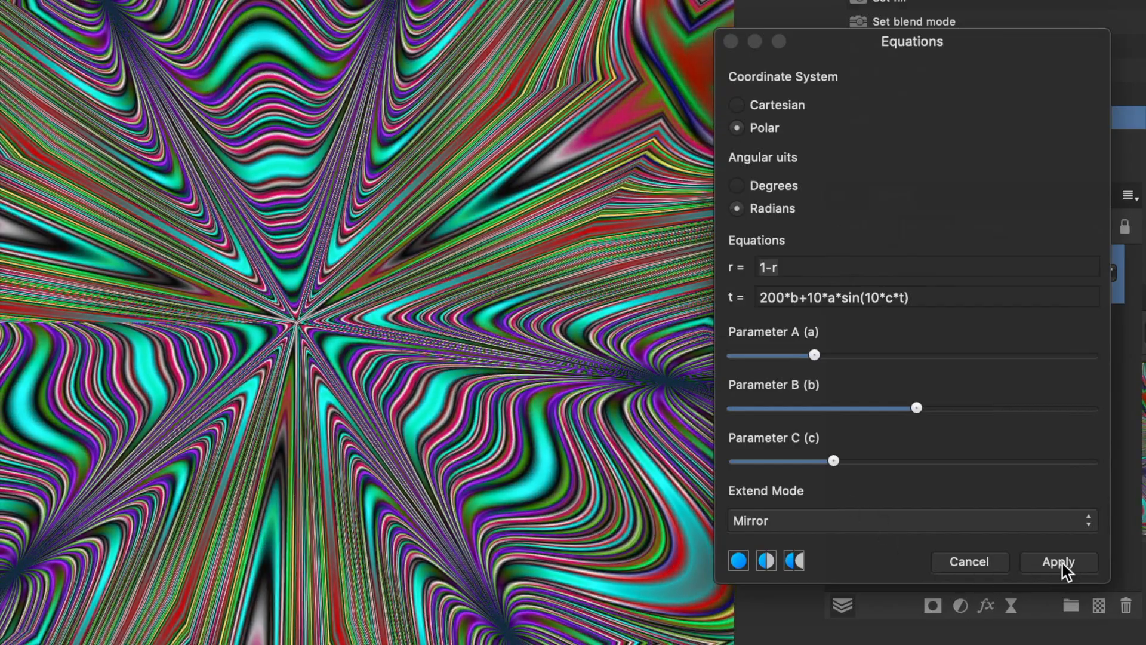
pyautogui.click(1058, 562)
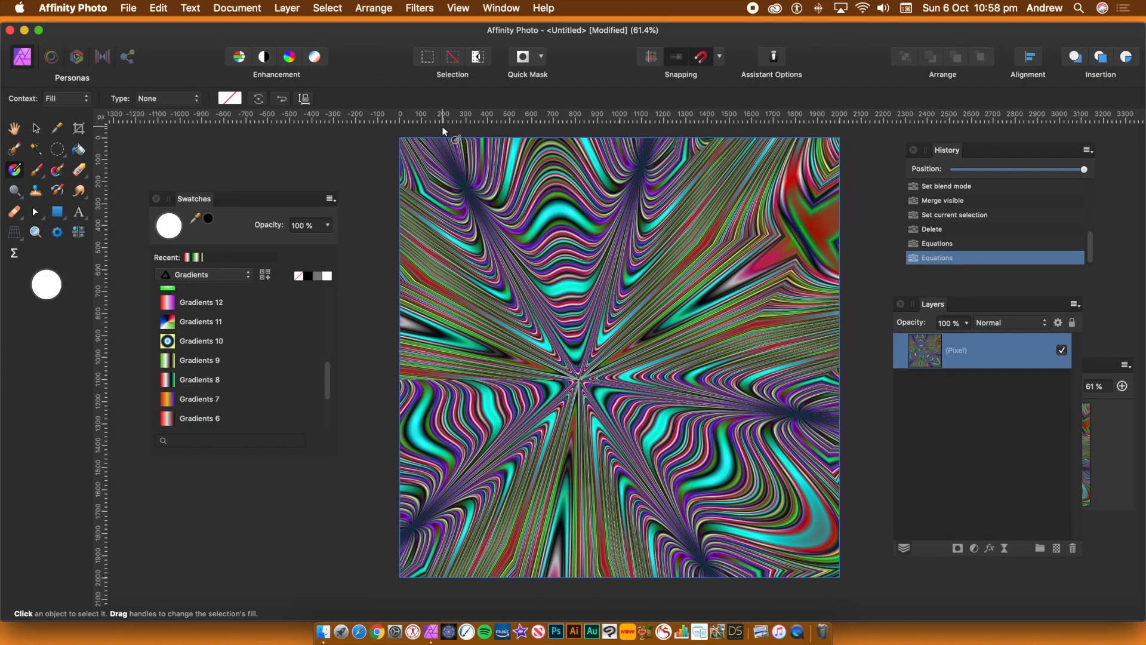